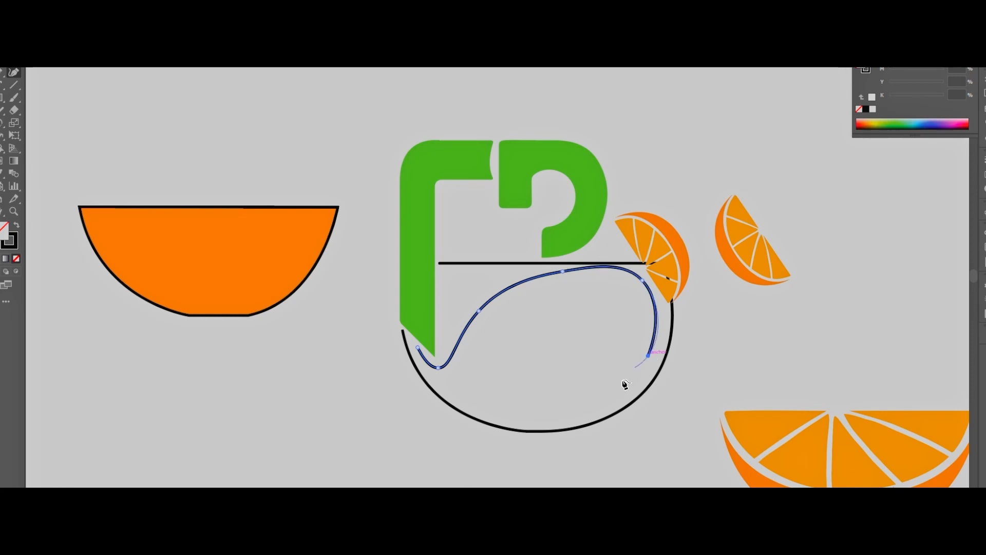
Close the wave-shaped path inside the bowl outline and adjust its anchor points to follow the bowl's curve with a smooth upper edge
{"action": "left_click", "coordinate": [429, 373]}
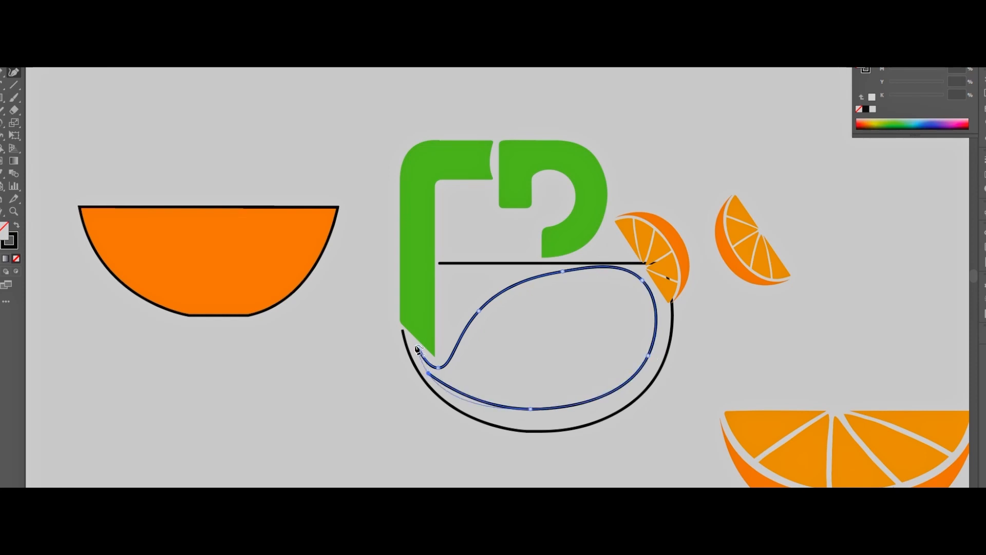
{"action": "left_click", "coordinate": [418, 351]}
{"action": "left_click", "coordinate": [615, 271]}
{"action": "left_click_drag", "start_coordinate": [642, 280], "coordinate": [657, 295]}
{"action": "left_click_drag", "start_coordinate": [648, 356], "coordinate": [641, 373]}
{"action": "left_click_drag", "start_coordinate": [530, 408], "coordinate": [521, 414]}
{"action": "left_click_drag", "start_coordinate": [631, 381], "coordinate": [612, 397]}
{"action": "left_click_drag", "start_coordinate": [657, 295], "coordinate": [659, 320]}
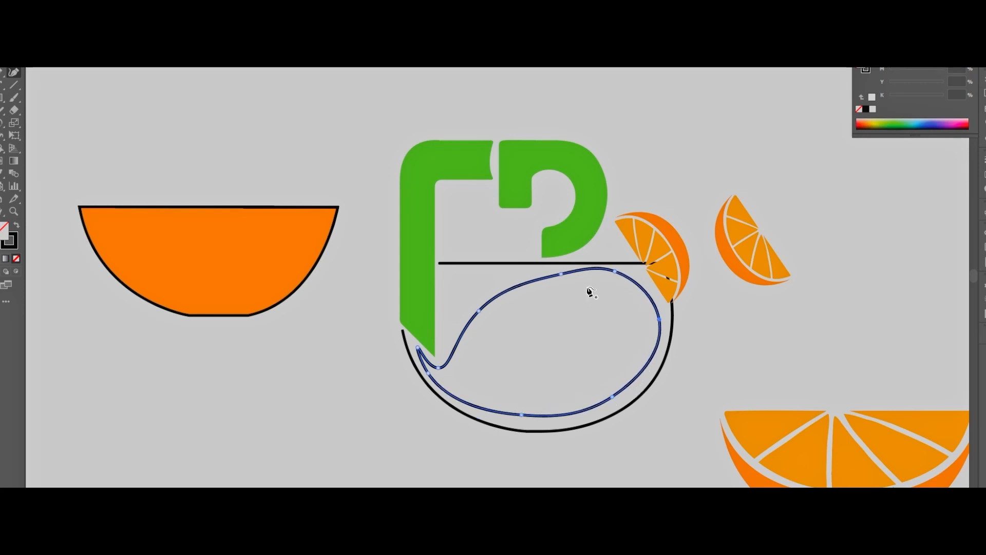
{"action": "left_click_drag", "start_coordinate": [479, 311], "coordinate": [494, 326]}
{"action": "left_click_drag", "start_coordinate": [561, 274], "coordinate": [647, 284]}
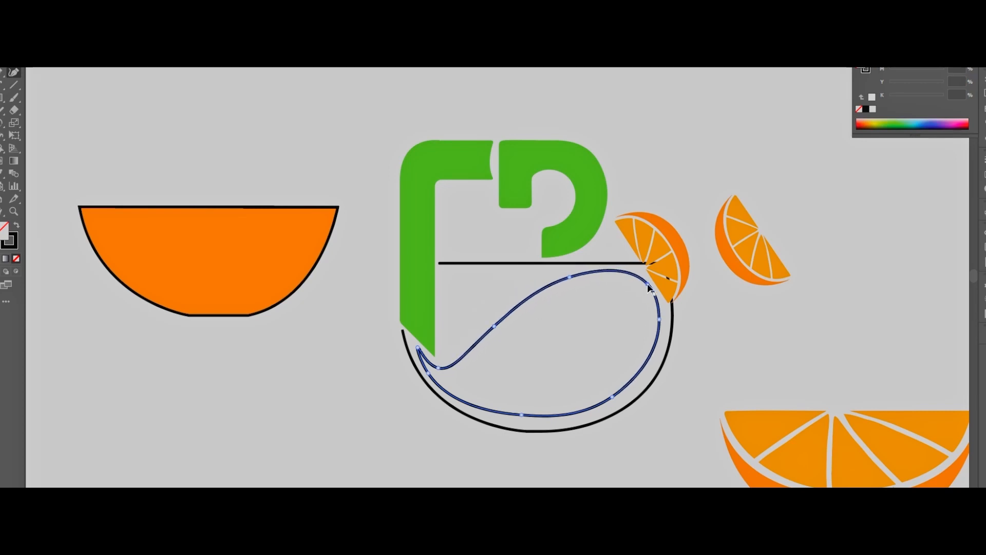
{"action": "left_click_drag", "start_coordinate": [521, 414], "coordinate": [523, 419]}
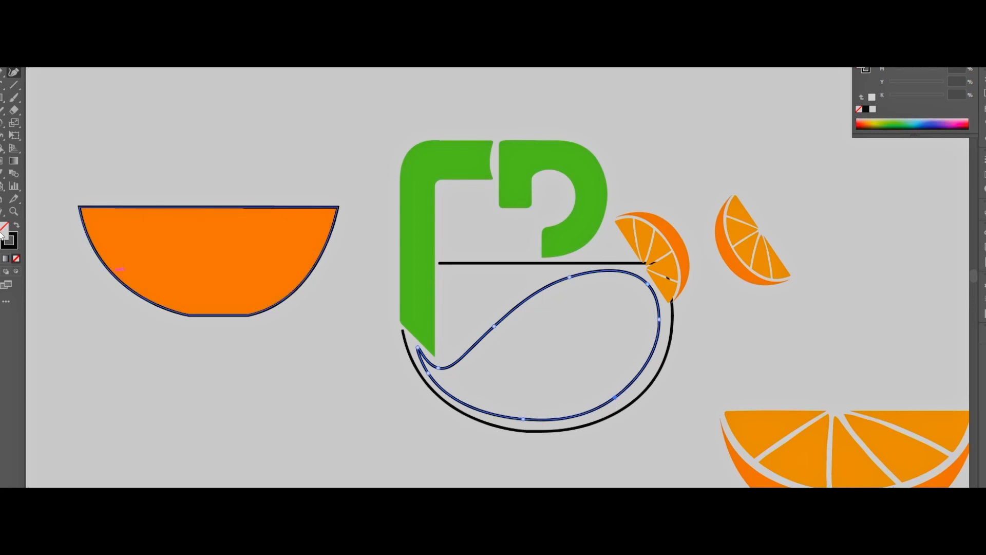
Fill the wave shape with orange F9A11D sampled from the orange slice on the bowl's rim
{"action": "double_click", "coordinate": [4, 233]}
{"action": "left_click", "coordinate": [243, 250]}
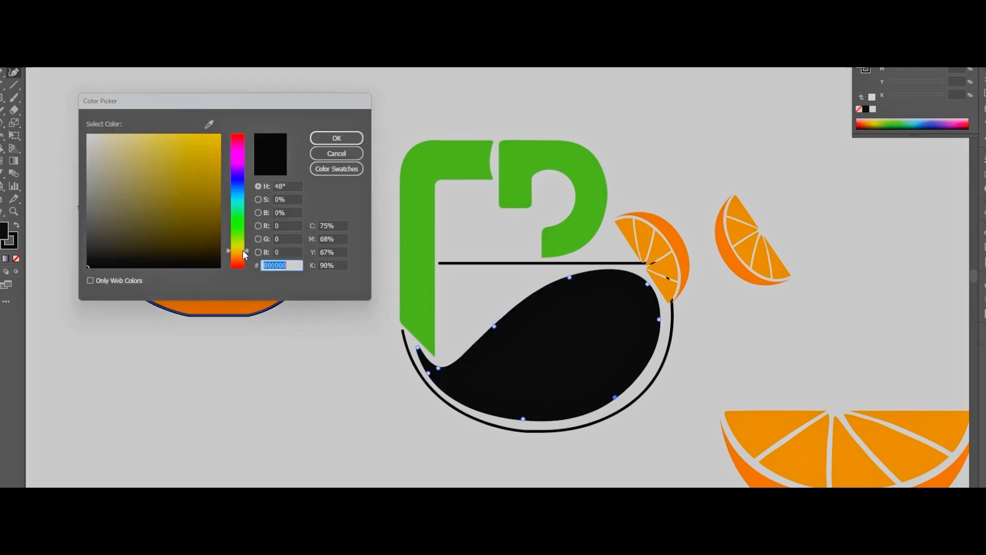
{"action": "left_click", "coordinate": [660, 246]}
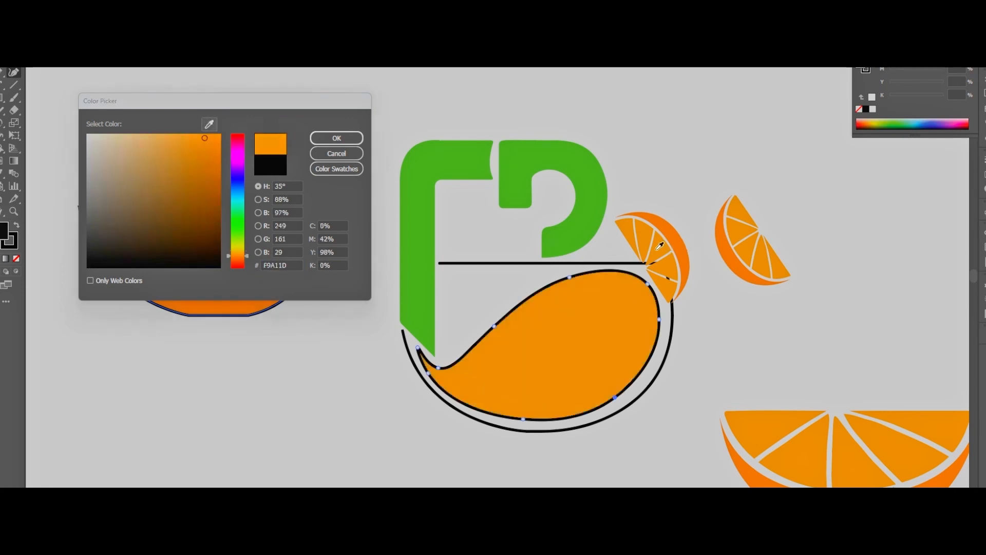
{"action": "left_click", "coordinate": [337, 138]}
Remove the black stroke from the orange wave shape
{"action": "double_click", "coordinate": [14, 249]}
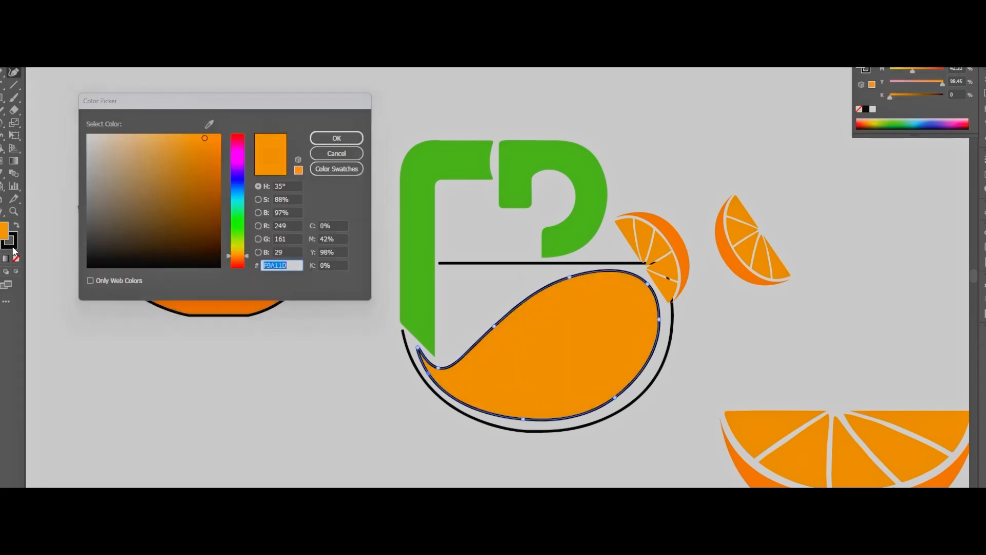
{"action": "left_click", "coordinate": [336, 138]}
{"action": "left_click", "coordinate": [6, 251]}
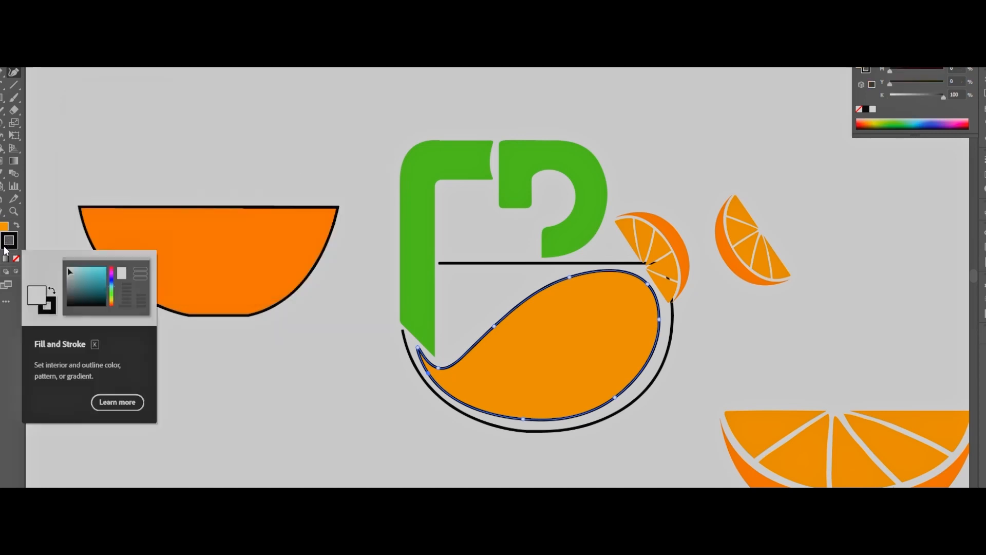
{"action": "left_click", "coordinate": [17, 259]}
Shift the orange wave shape slightly down and to the right inside the bowl outline
{"action": "key", "text": "v"}
{"action": "left_click_drag", "start_coordinate": [605, 377], "coordinate": [609, 383]}
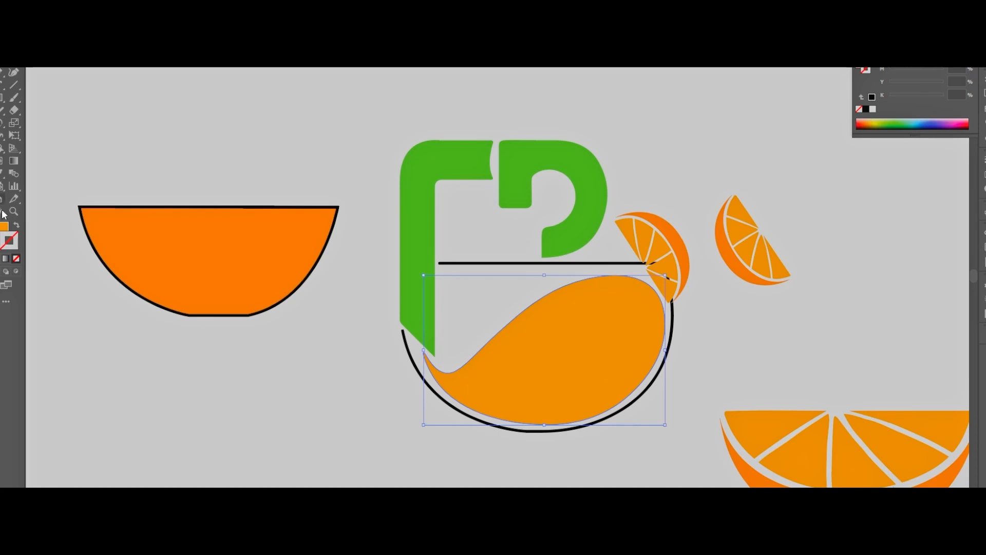
{"action": "left_click", "coordinate": [14, 72]}
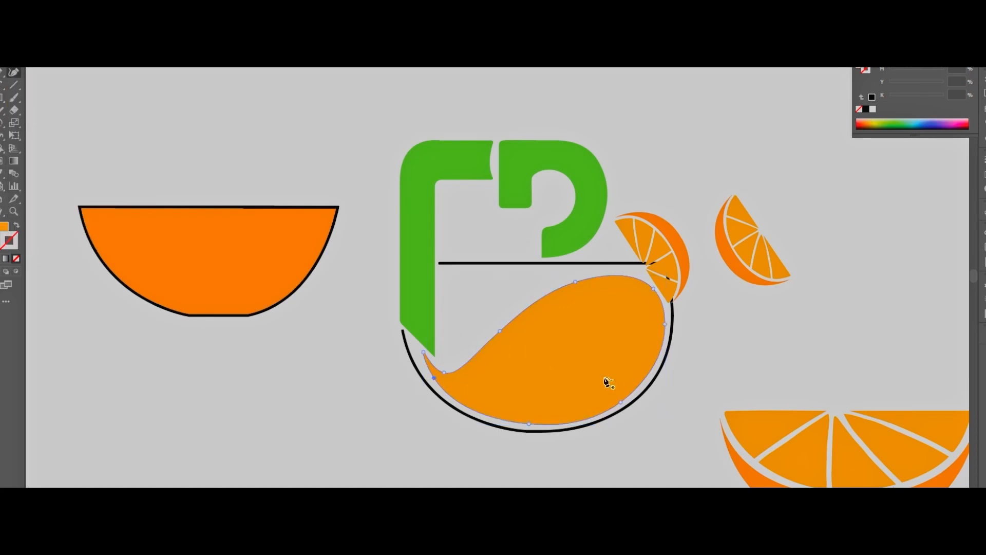
{"action": "key", "text": "v"}
Make a copy of the wave shape reflected across the vertical axis, shrink and rotate it, and place it outside the bowl on the right
{"action": "right_click", "coordinate": [561, 355]}
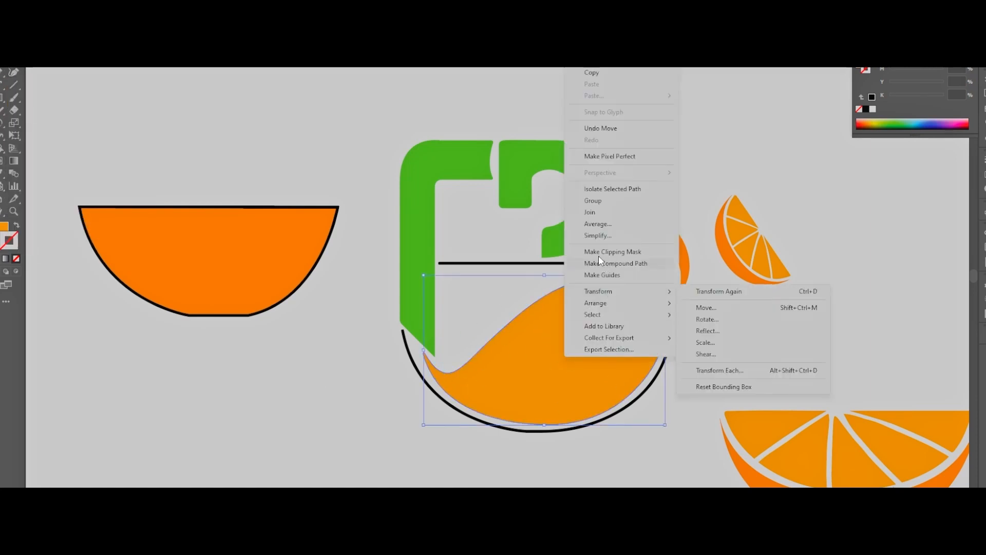
{"action": "left_click", "coordinate": [715, 331]}
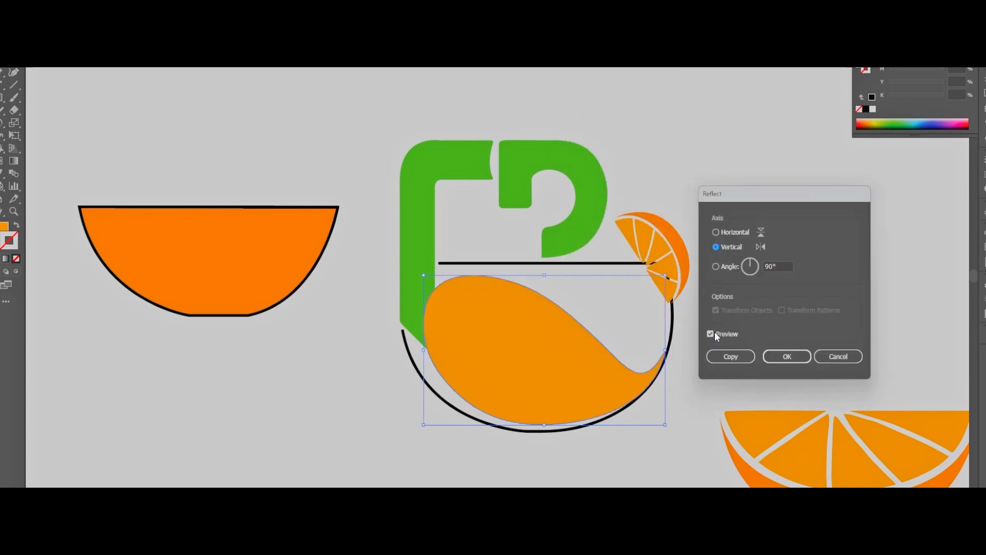
{"action": "left_click", "coordinate": [730, 356]}
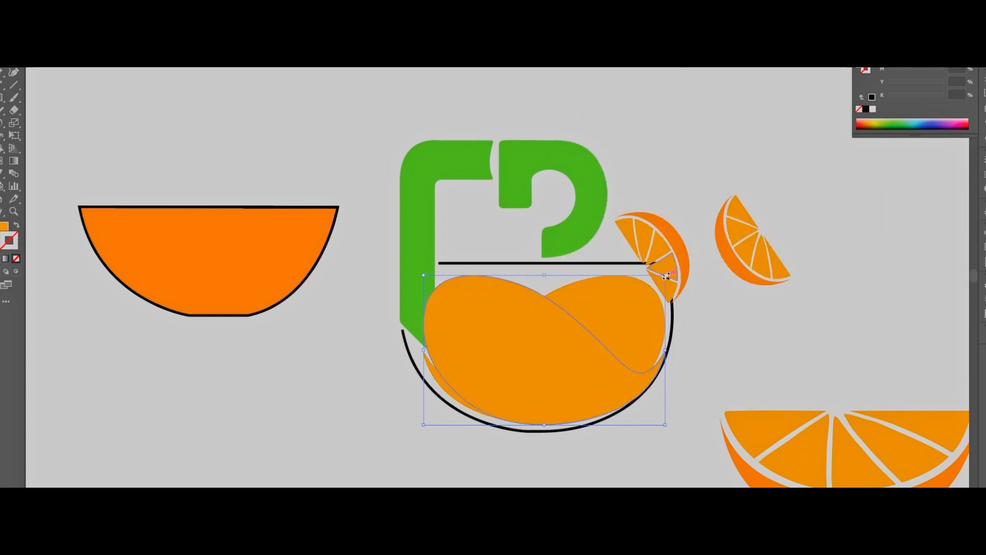
{"action": "left_click_drag", "start_coordinate": [666, 276], "coordinate": [526, 360]}
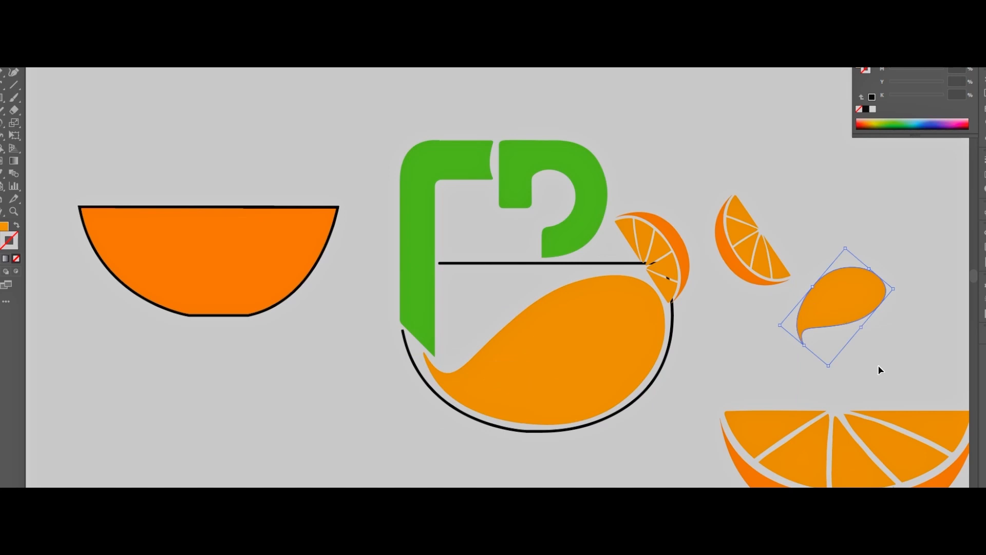
Mirror the large wave shape across the vertical axis, rotate it slightly, and fit it inside the bowl with its tail on the right
{"action": "left_click_drag", "start_coordinate": [649, 350], "coordinate": [643, 360]}
{"action": "right_click", "coordinate": [589, 353]}
{"action": "mouse_move", "coordinate": [617, 286]}
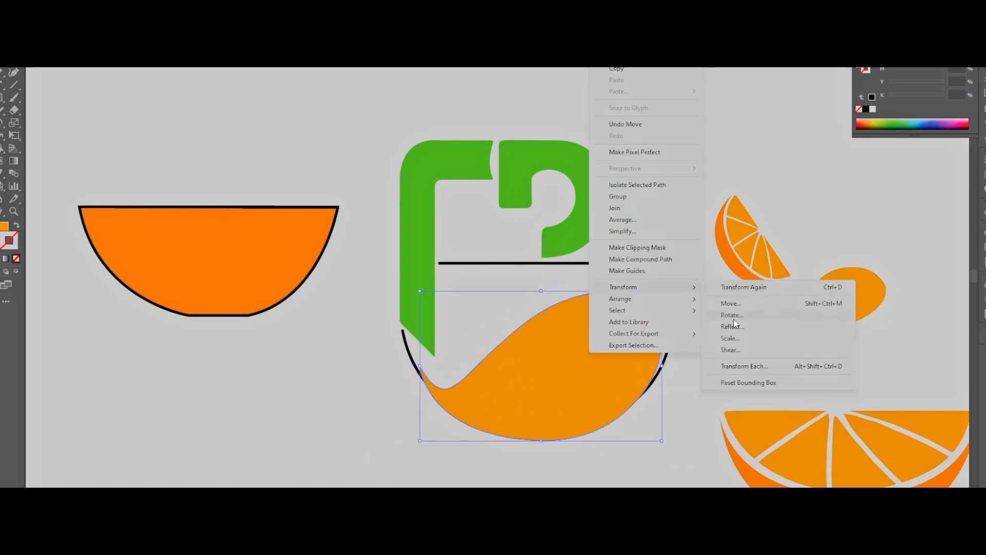
{"action": "left_click", "coordinate": [730, 325]}
{"action": "left_click", "coordinate": [739, 356]}
{"action": "left_click_drag", "start_coordinate": [554, 401], "coordinate": [545, 379]}
{"action": "left_click_drag", "start_coordinate": [656, 420], "coordinate": [686, 429]}
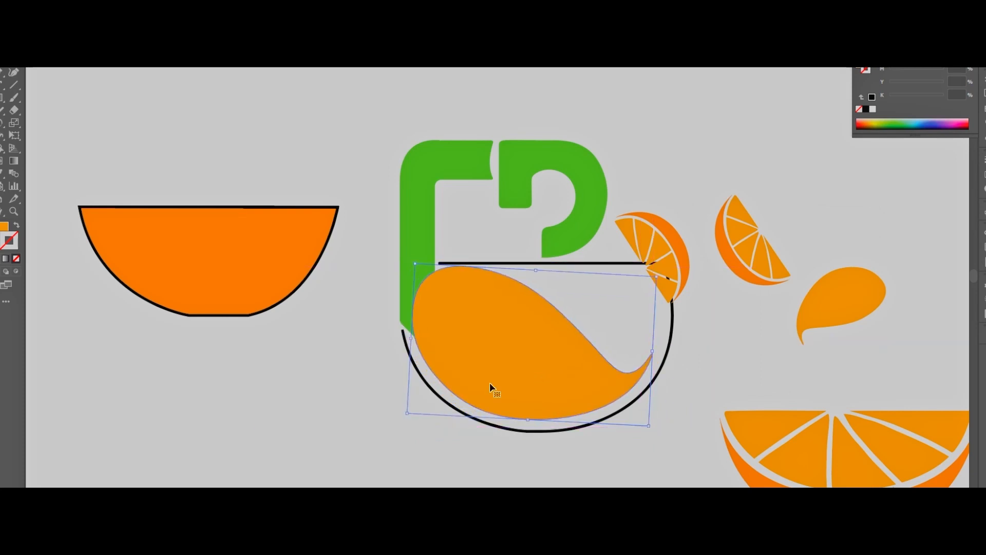
Reshape the large wave's tail and underside so they run parallel to the bowl outline
{"action": "left_click", "coordinate": [1, 73]}
{"action": "left_click", "coordinate": [13, 74]}
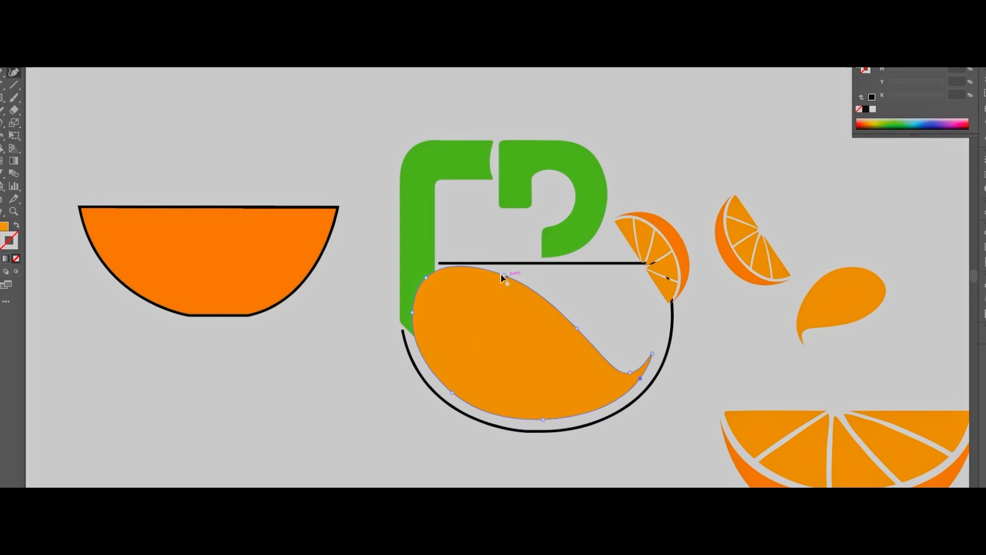
{"action": "left_click_drag", "start_coordinate": [652, 354], "coordinate": [628, 395]}
{"action": "left_click_drag", "start_coordinate": [543, 420], "coordinate": [541, 424]}
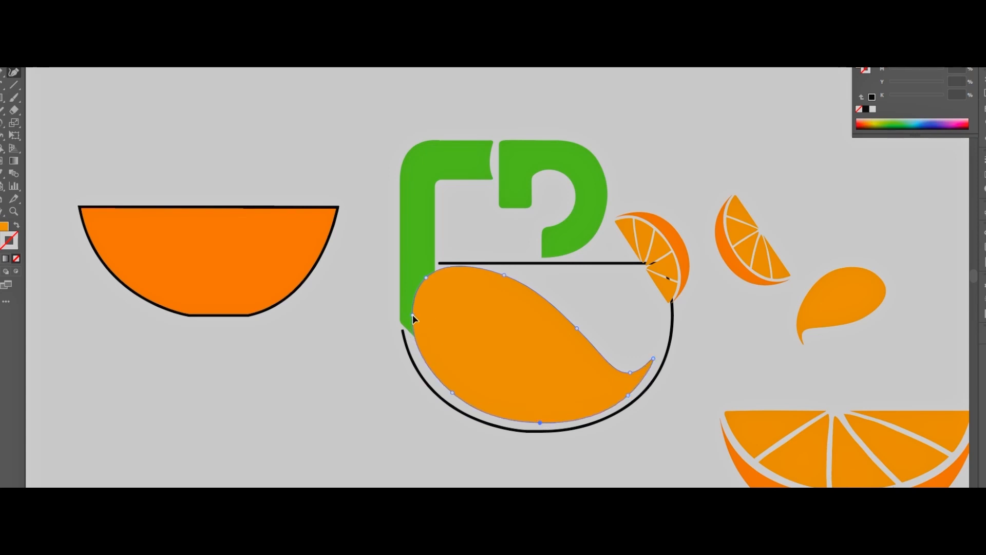
{"action": "left_click", "coordinate": [452, 393]}
Reshape the large wave's upper edge into a smooth curve sloping down toward the tail
{"action": "left_click_drag", "start_coordinate": [426, 278], "coordinate": [428, 282]}
{"action": "left_click_drag", "start_coordinate": [504, 275], "coordinate": [422, 277]}
{"action": "left_click", "coordinate": [503, 283]}
{"action": "left_click_drag", "start_coordinate": [503, 285], "coordinate": [546, 315]}
{"action": "left_click_drag", "start_coordinate": [574, 349], "coordinate": [572, 351]}
{"action": "left_click_drag", "start_coordinate": [466, 273], "coordinate": [484, 282]}
{"action": "left_click_drag", "start_coordinate": [545, 315], "coordinate": [540, 324]}
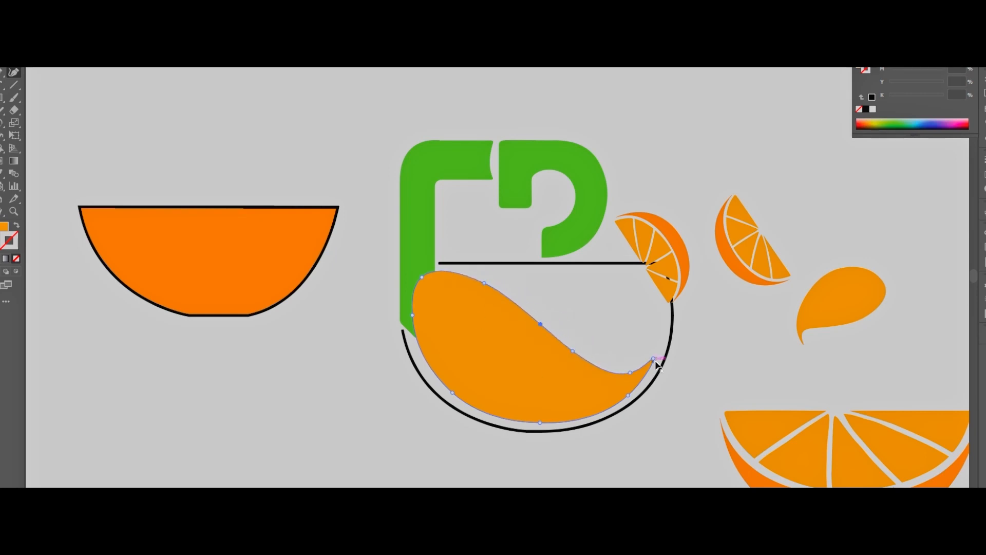
Refine the large wave's left edge to follow the bowl's left side, and deselect the shape
{"action": "left_click_drag", "start_coordinate": [413, 315], "coordinate": [409, 317]}
{"action": "left_click", "coordinate": [426, 274]}
{"action": "left_click", "coordinate": [409, 314]}
{"action": "left_click", "coordinate": [451, 393]}
{"action": "key", "text": "v"}
{"action": "left_click", "coordinate": [698, 196]}
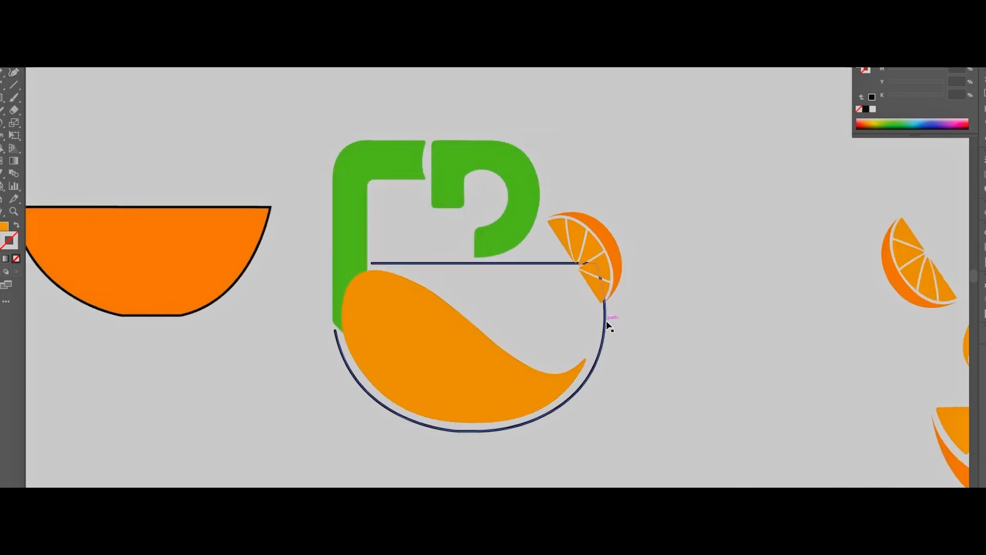
Create a copy of the large wave reflected across the vertical axis
{"action": "right_click", "coordinate": [422, 377]}
{"action": "left_click", "coordinate": [534, 404]}
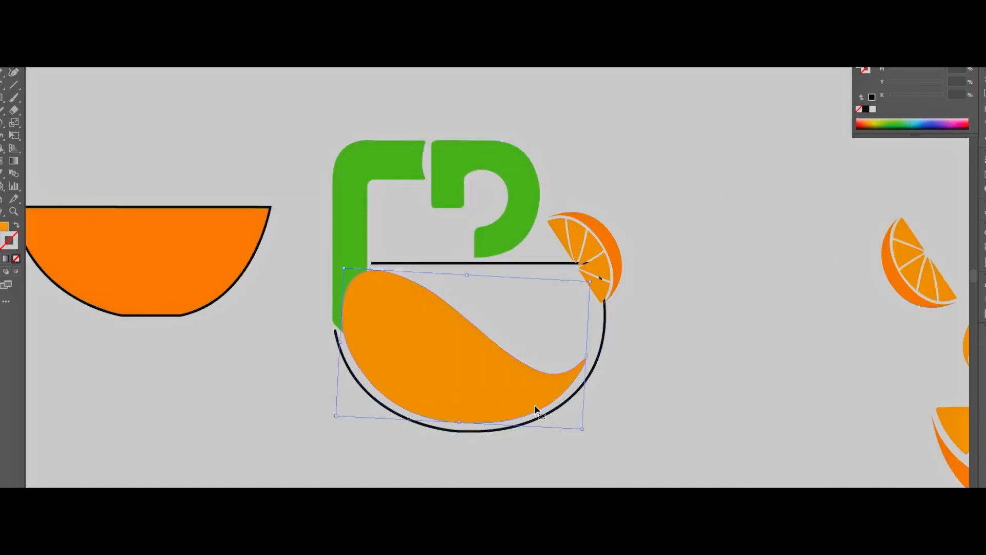
{"action": "right_click", "coordinate": [535, 404]}
{"action": "mouse_move", "coordinate": [562, 350]}
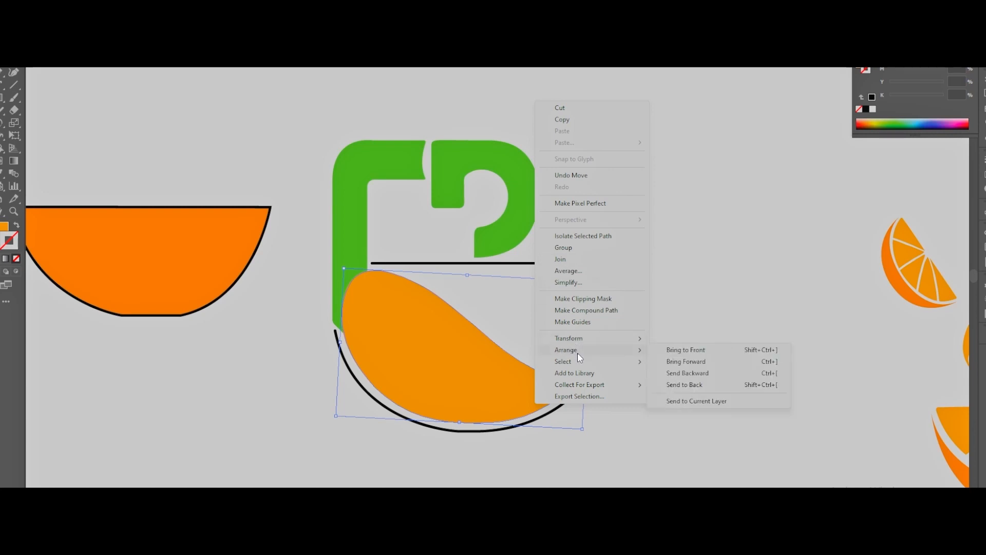
{"action": "mouse_move", "coordinate": [624, 339]}
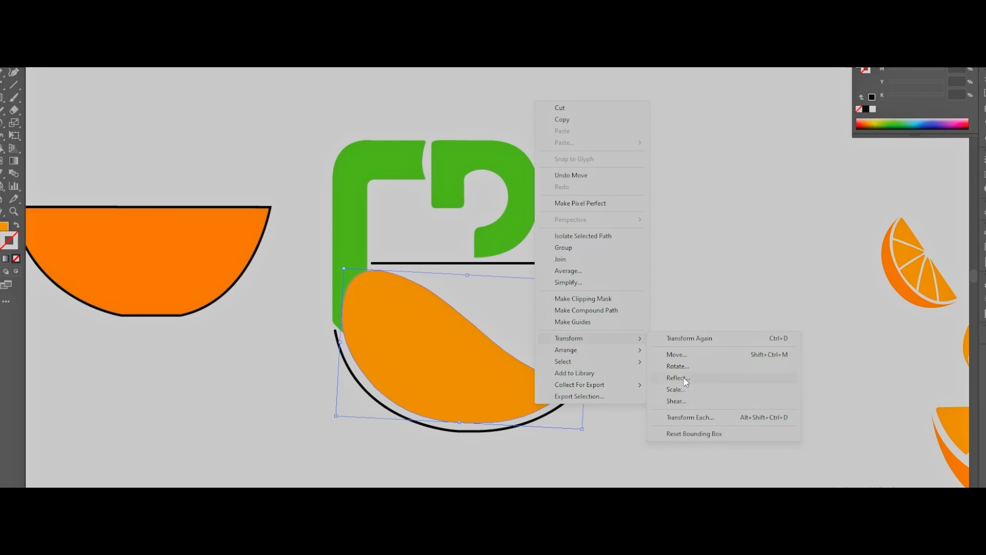
{"action": "left_click", "coordinate": [677, 378]}
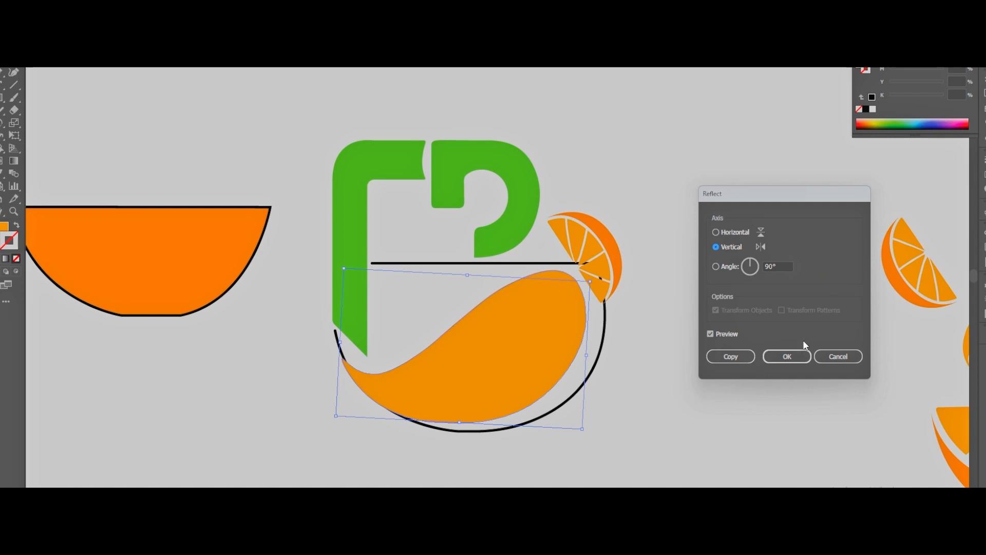
{"action": "left_click", "coordinate": [732, 356]}
Shrink and rotate the reflected copy to fit above the large wave's tail under the orange slice, and shift the slice slightly left
{"action": "mouse_move", "coordinate": [583, 268]}
{"action": "left_mouse_down"}
{"action": "mouse_move", "coordinate": [462, 379]}
{"action": "mouse_move", "coordinate": [459, 355]}
{"action": "mouse_move", "coordinate": [514, 355]}
{"action": "mouse_move", "coordinate": [603, 309]}
{"action": "mouse_move", "coordinate": [613, 281]}
{"action": "mouse_move", "coordinate": [594, 253]}
{"action": "left_mouse_up"}
{"action": "left_click_drag", "start_coordinate": [592, 319], "coordinate": [582, 299]}
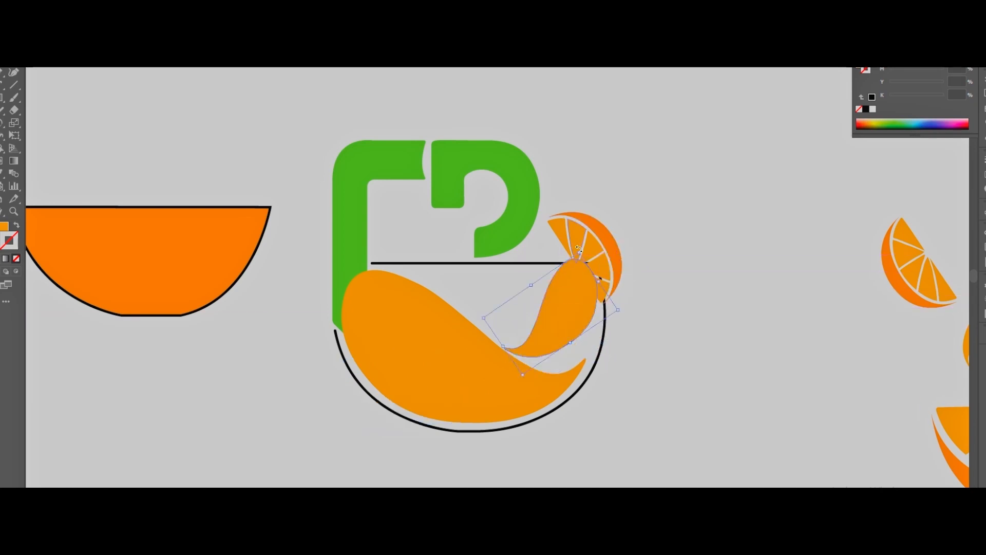
{"action": "left_click_drag", "start_coordinate": [579, 252], "coordinate": [571, 272]}
{"action": "left_click_drag", "start_coordinate": [552, 333], "coordinate": [574, 339]}
{"action": "left_click_drag", "start_coordinate": [594, 279], "coordinate": [579, 271]}
{"action": "left_click", "coordinate": [648, 364]}
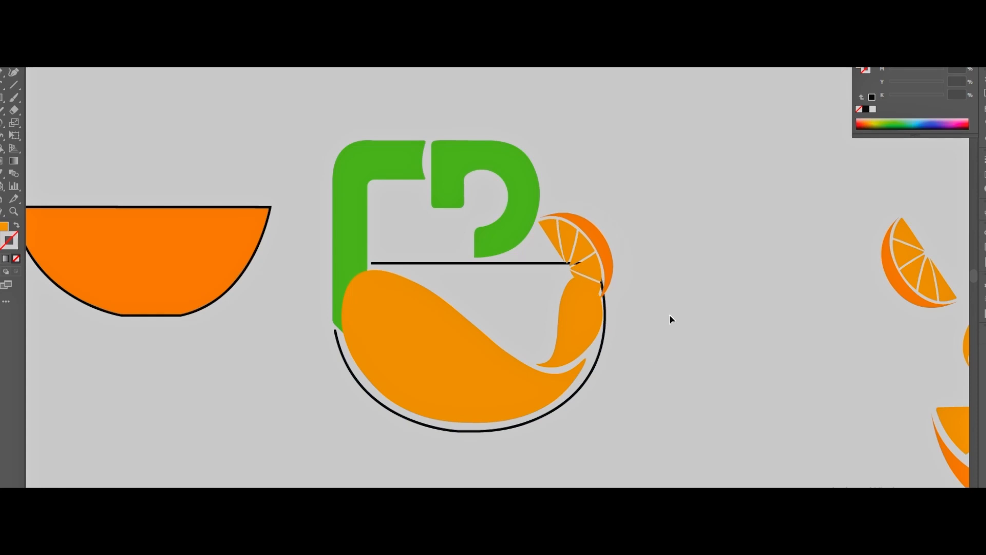
Send the small wave shape under the orange slice to the back
{"action": "left_click", "coordinate": [587, 343]}
{"action": "right_click", "coordinate": [584, 340]}
{"action": "mouse_move", "coordinate": [611, 284]}
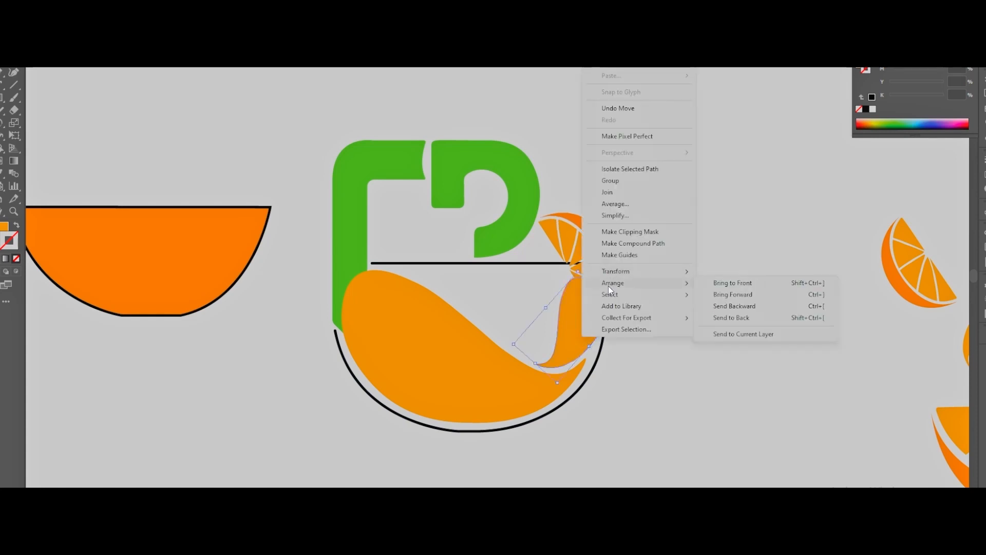
{"action": "left_click", "coordinate": [732, 320]}
{"action": "left_click", "coordinate": [662, 384]}
{"action": "right_click", "coordinate": [491, 370]}
{"action": "double_click", "coordinate": [454, 369]}
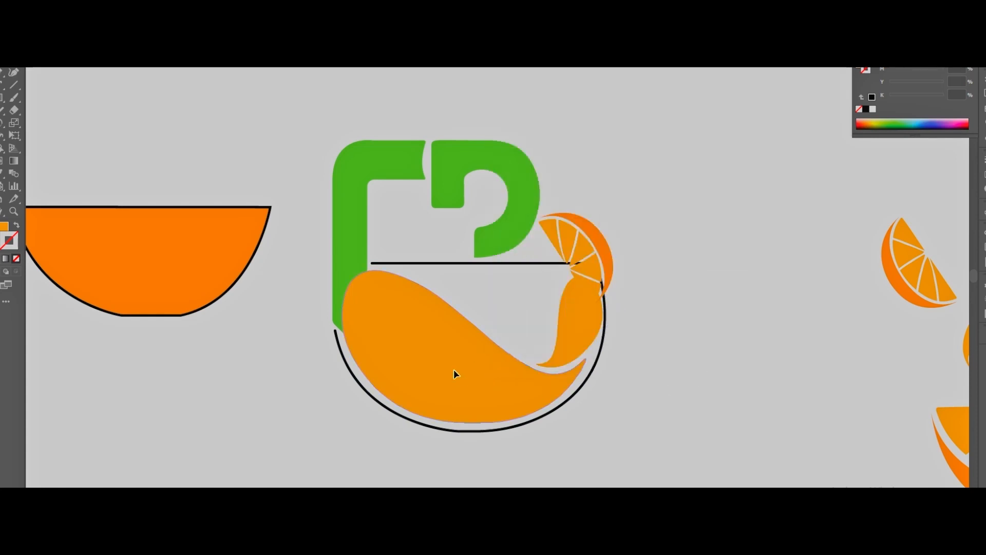
{"action": "right_click", "coordinate": [454, 369]}
{"action": "mouse_move", "coordinate": [514, 316]}
{"action": "left_click", "coordinate": [661, 350]}
{"action": "left_click", "coordinate": [692, 299]}
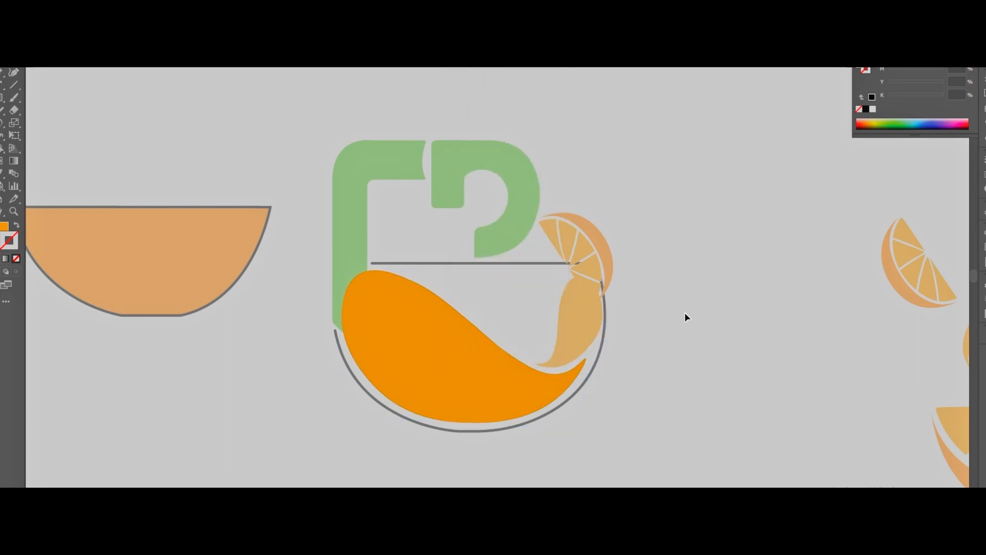
{"action": "double_click", "coordinate": [685, 312]}
Send the large wave shape to the back, behind the green letter stem
{"action": "right_click", "coordinate": [476, 378]}
{"action": "mouse_move", "coordinate": [514, 319]}
{"action": "left_click", "coordinate": [656, 369]}
{"action": "left_click", "coordinate": [676, 375]}
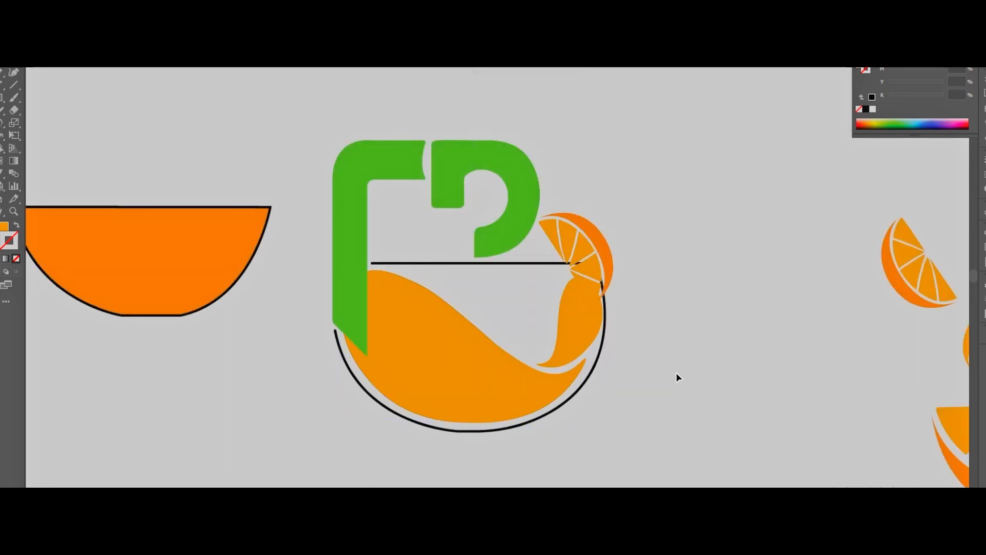
Recolor the bowl outline's stroke to green 63BC46 sampled from the green lettering
{"action": "left_click", "coordinate": [434, 264]}
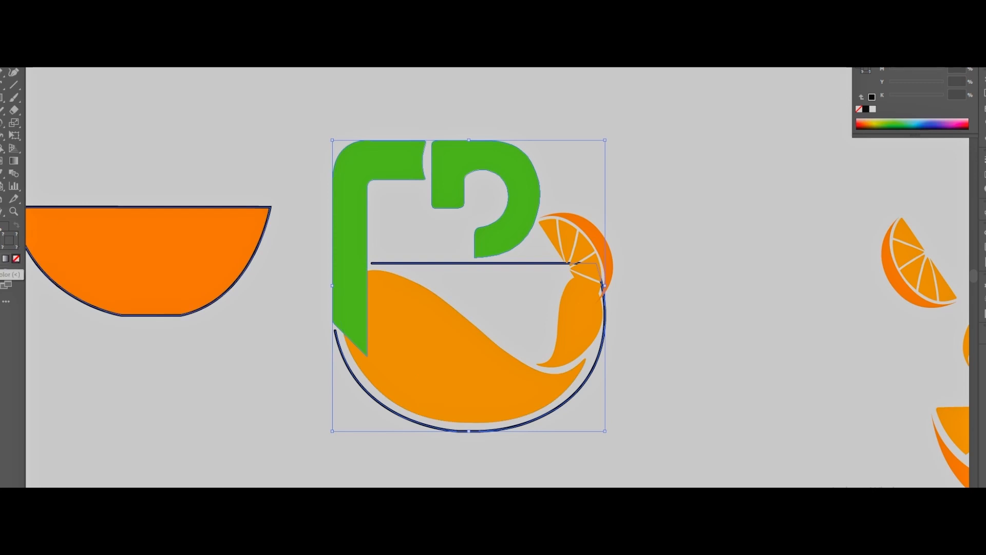
{"action": "double_click", "coordinate": [9, 249]}
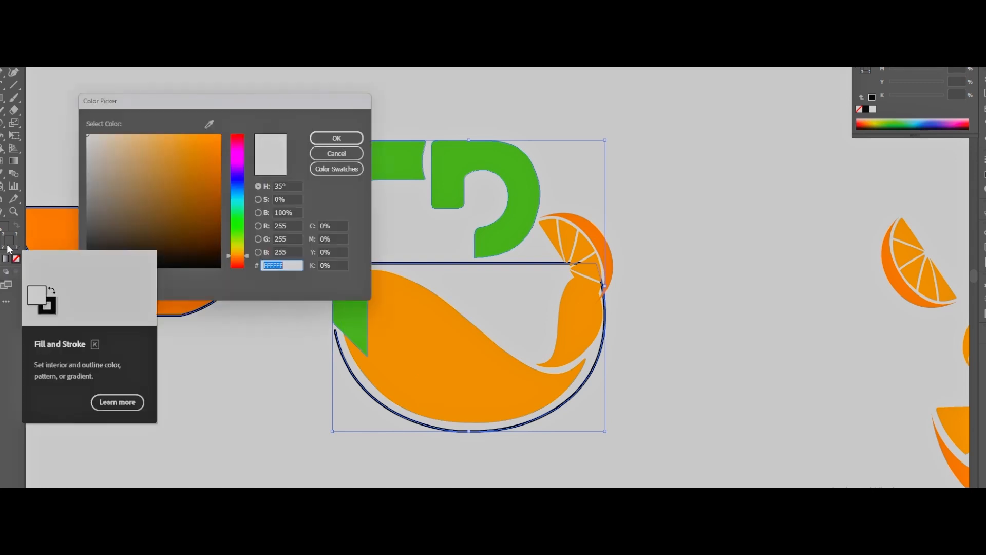
{"action": "left_click", "coordinate": [209, 124]}
{"action": "left_click", "coordinate": [447, 160]}
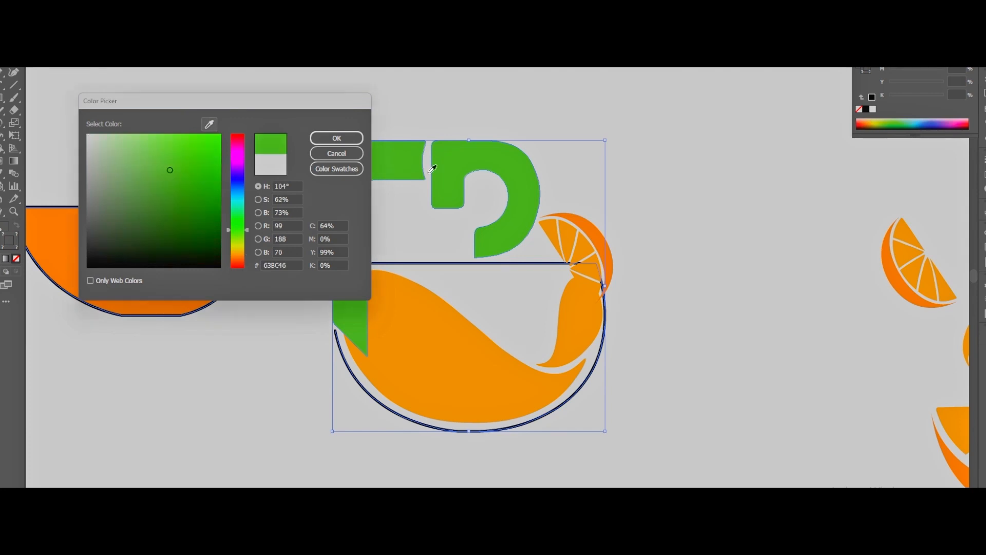
{"action": "left_click", "coordinate": [337, 140]}
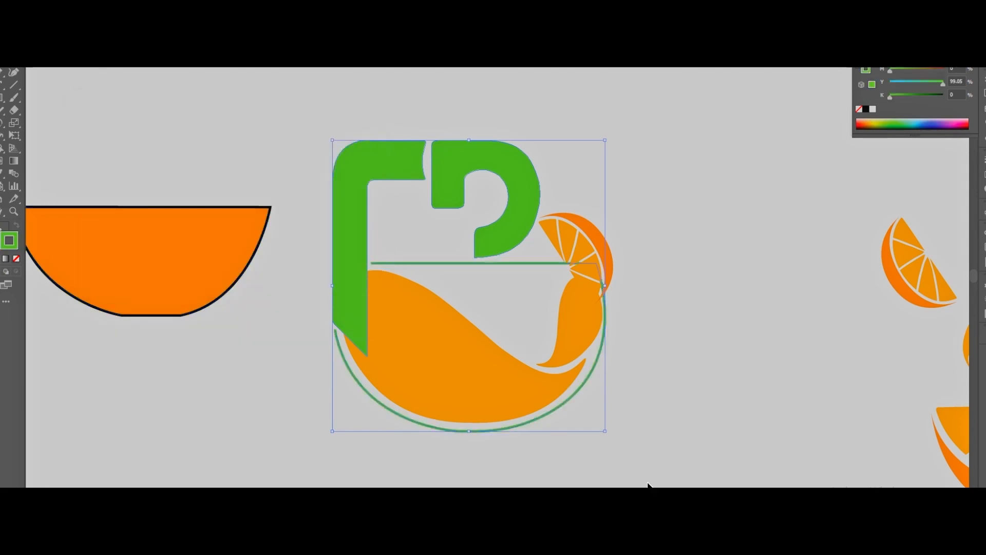
{"action": "left_click", "coordinate": [707, 469]}
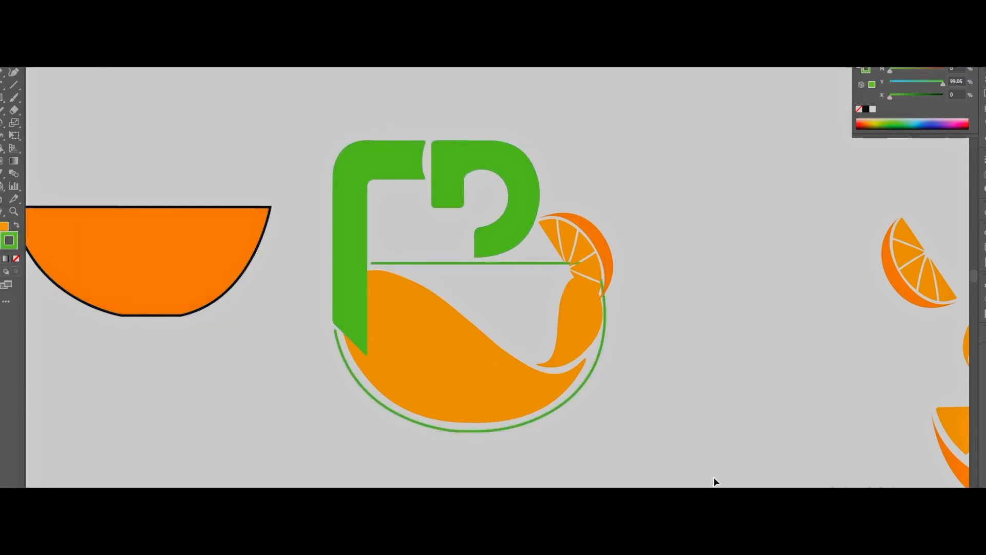
Recolor the fill of the small wave under the orange slice to coral red
{"action": "left_click", "coordinate": [592, 316]}
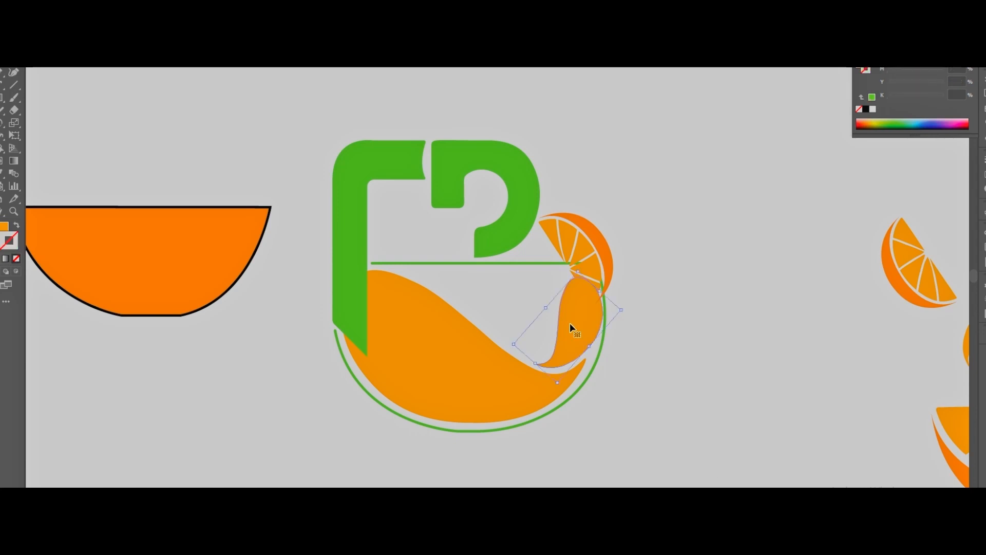
{"action": "key", "text": "x"}
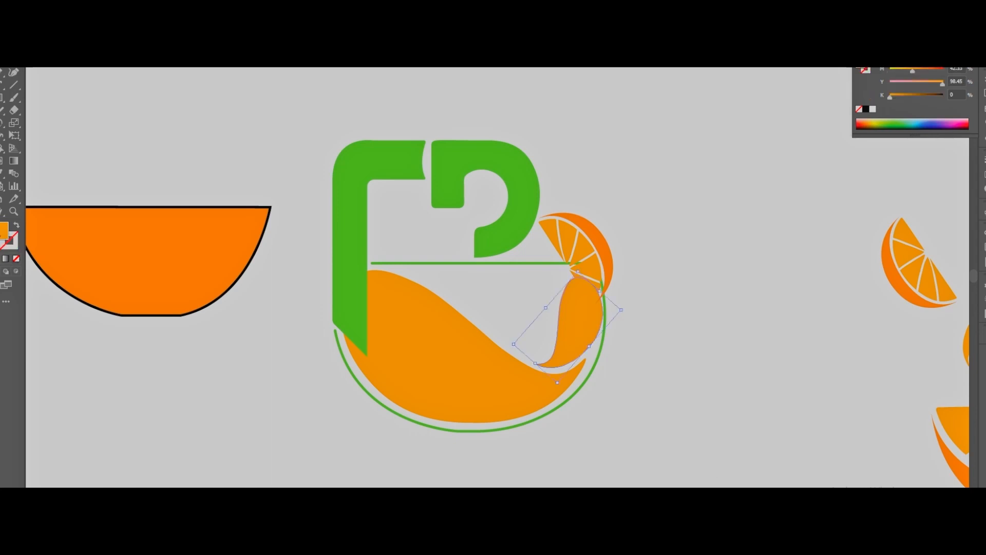
{"action": "double_click", "coordinate": [2, 233]}
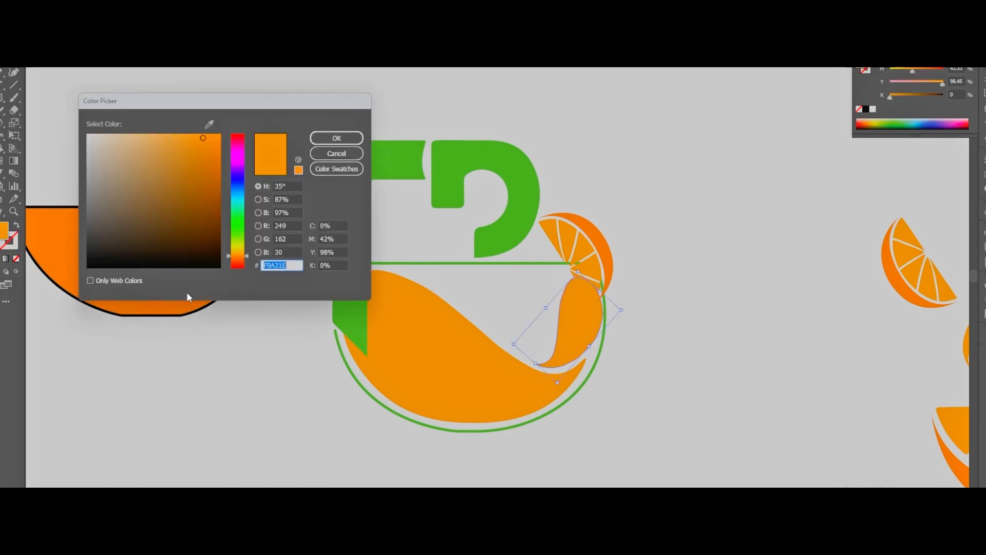
{"action": "left_click", "coordinate": [246, 256]}
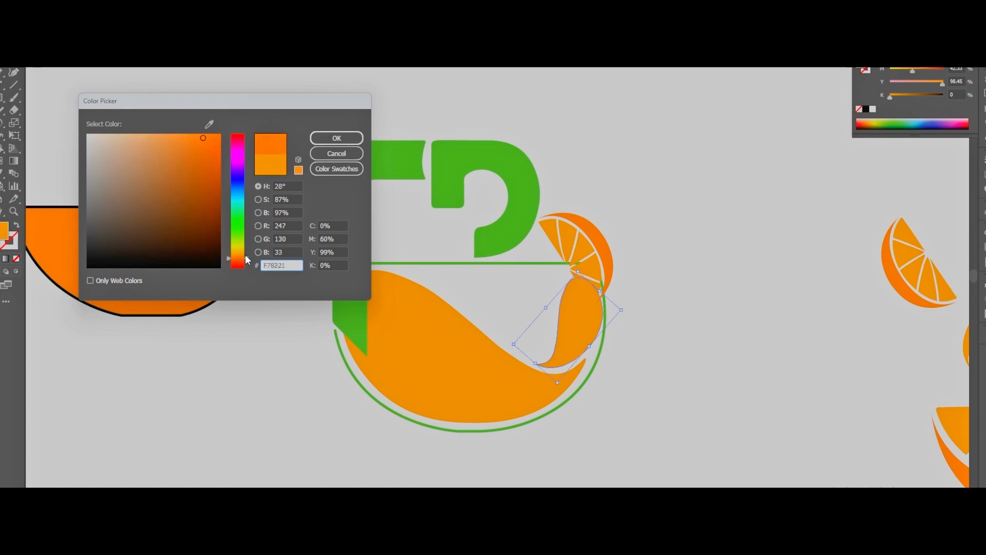
{"action": "left_click", "coordinate": [351, 138]}
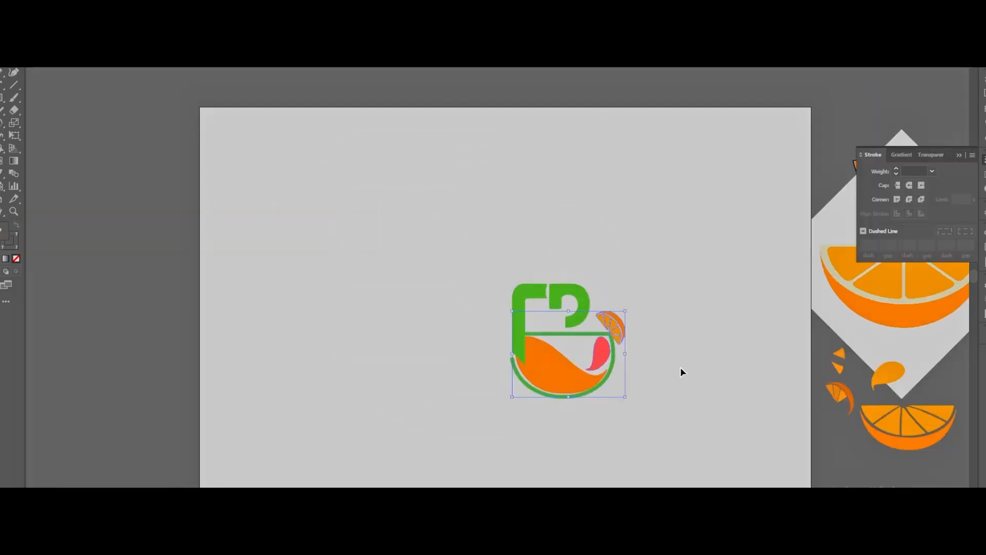
Set the green bowl outline's stroke weight to 5 pt
{"action": "left_click", "coordinate": [680, 370]}
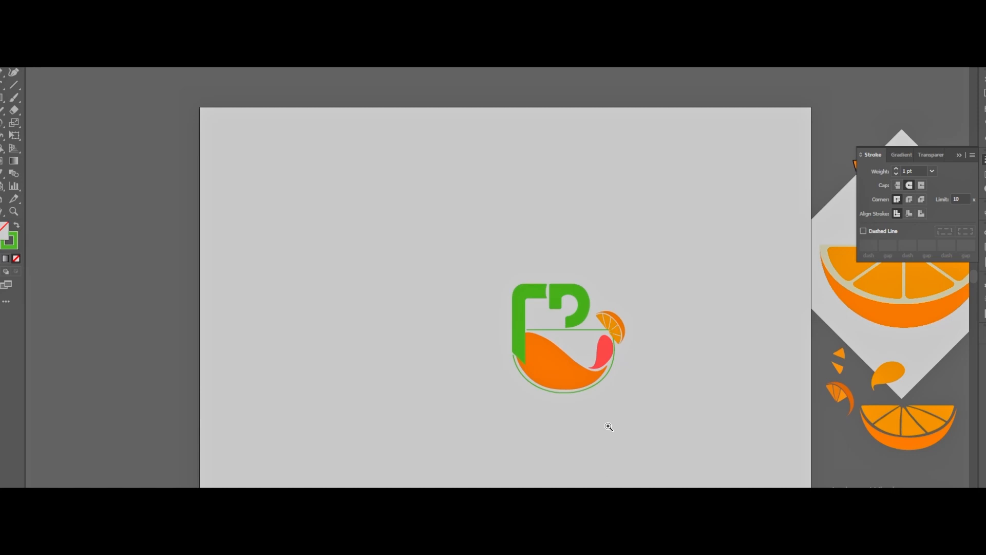
{"action": "left_click", "coordinate": [609, 426]}
{"action": "left_click", "coordinate": [610, 427]}
{"action": "left_click", "coordinate": [610, 427]}
{"action": "left_click_drag", "start_coordinate": [240, 132], "coordinate": [138, 333]}
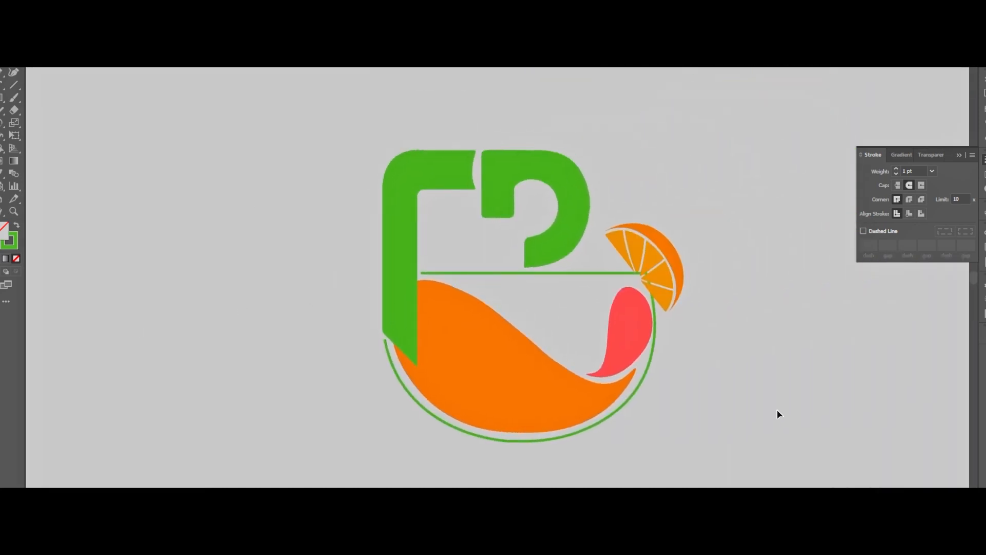
{"action": "left_click", "coordinate": [463, 276]}
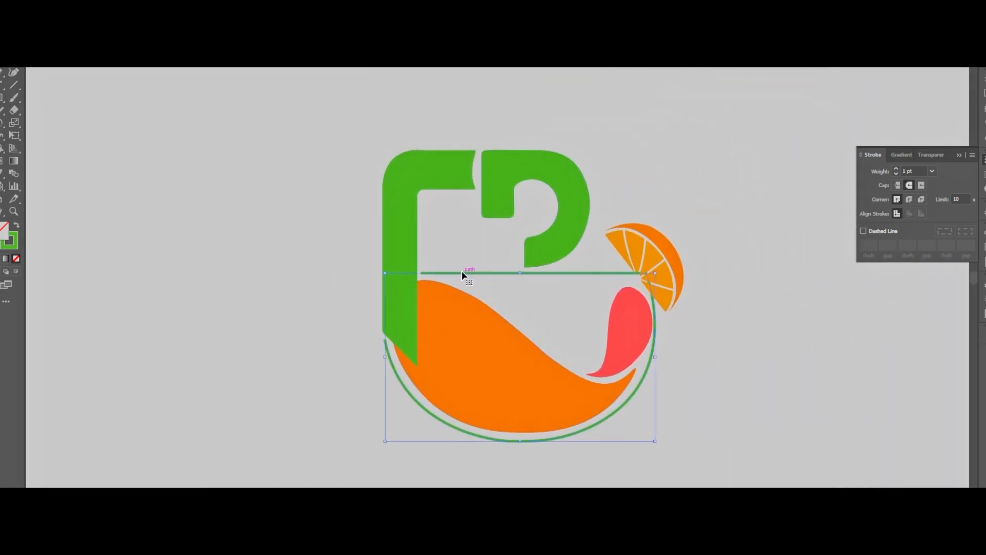
{"action": "left_click", "coordinate": [176, 14]}
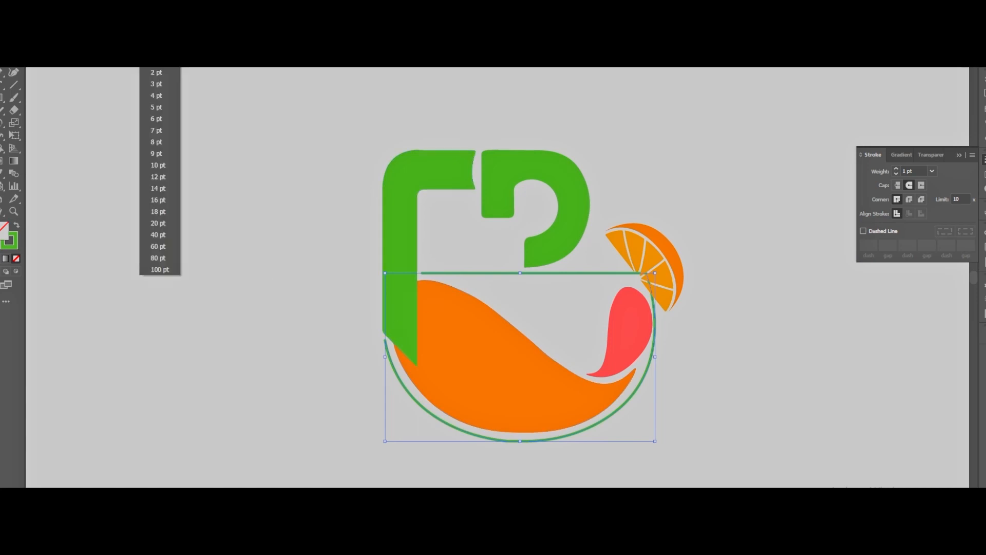
{"action": "left_click", "coordinate": [160, 106]}
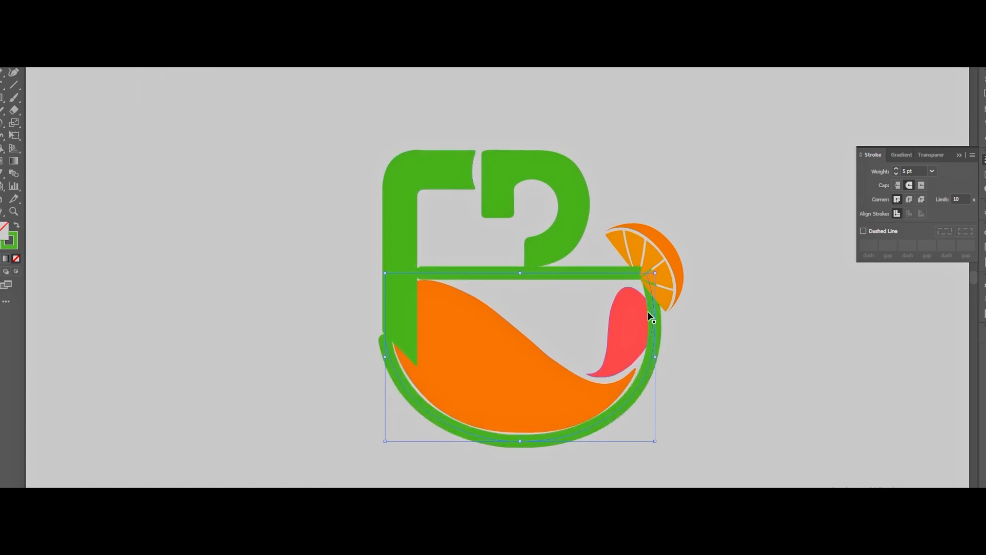
Move the orange slice well to the right of the logo, and lower the bowl outline slightly so it clears the letter above
{"action": "left_click_drag", "start_coordinate": [562, 278], "coordinate": [559, 440]}
{"action": "left_click_drag", "start_coordinate": [599, 251], "coordinate": [735, 281]}
{"action": "left_click_drag", "start_coordinate": [674, 279], "coordinate": [873, 323]}
{"action": "mouse_move", "coordinate": [520, 440]}
{"action": "left_mouse_down"}
{"action": "mouse_move", "coordinate": [550, 308]}
{"action": "mouse_move", "coordinate": [532, 297]}
{"action": "mouse_move", "coordinate": [529, 279]}
{"action": "left_mouse_up"}
{"action": "key", "text": "Down"}
{"action": "key", "text": "Down"}
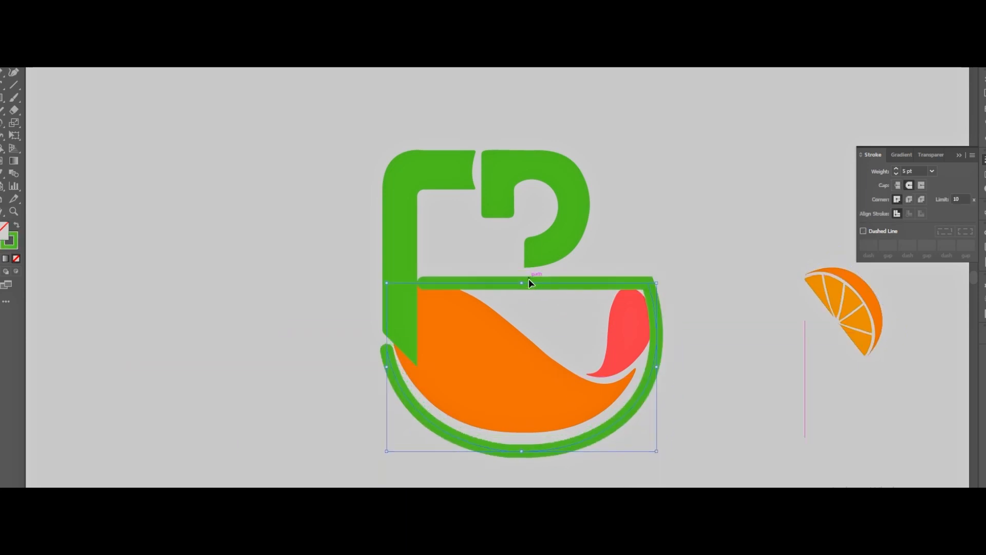
Shift the left end point of the bowl's rim line slightly right, leaving a gap beside the letter stem
{"action": "left_click", "coordinate": [14, 47]}
{"action": "left_click_drag", "start_coordinate": [422, 281], "coordinate": [432, 282]}
{"action": "left_click", "coordinate": [541, 398]}
Shrink and reposition the orange and coral wave shapes to leave a clear gap inside the thick bowl outline
{"action": "key", "text": "v"}
{"action": "left_click_drag", "start_coordinate": [636, 284], "coordinate": [632, 306]}
{"action": "left_click_drag", "start_coordinate": [532, 397], "coordinate": [543, 403]}
{"action": "left_click_drag", "start_coordinate": [608, 343], "coordinate": [622, 358]}
{"action": "left_click_drag", "start_coordinate": [621, 287], "coordinate": [633, 319]}
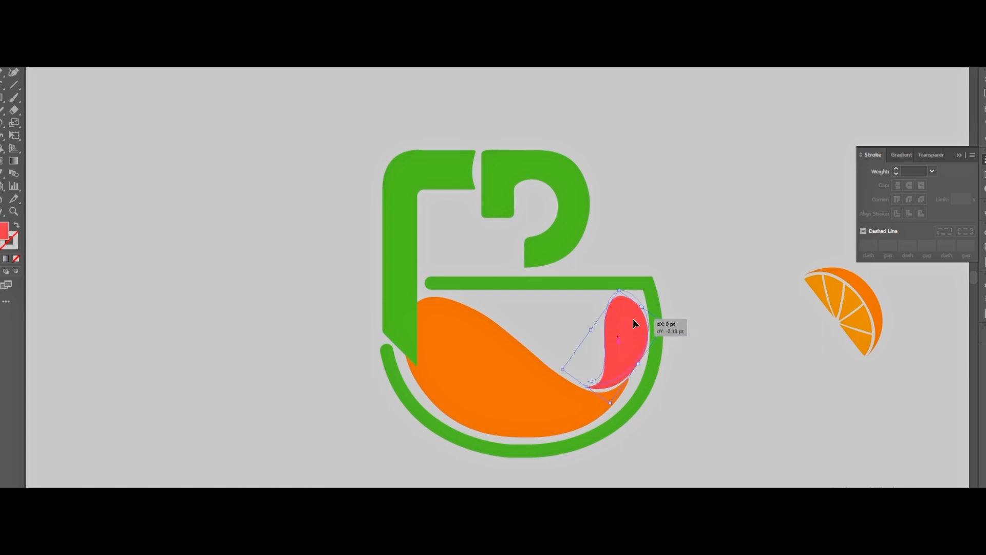
{"action": "left_click_drag", "start_coordinate": [633, 319], "coordinate": [633, 319]}
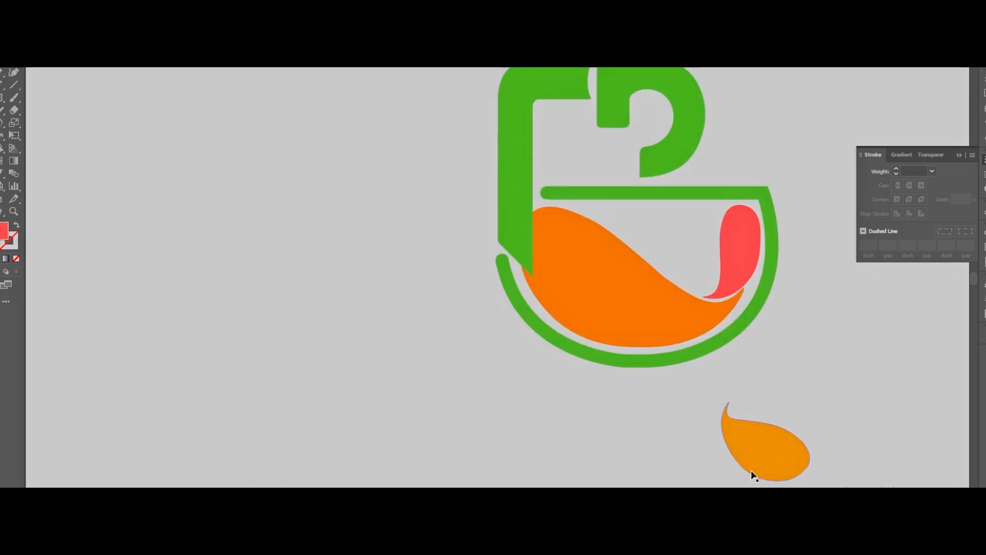
Group the green lettering, bowl outline and both wave shapes into one object
{"action": "scroll", "coordinate": [855, 401], "scroll_direction": "up", "scroll_amount": 4}
{"action": "left_click_drag", "start_coordinate": [447, 163], "coordinate": [837, 506]}
{"action": "left_click_drag", "start_coordinate": [757, 413], "coordinate": [516, 359]}
{"action": "left_click_drag", "start_coordinate": [443, 159], "coordinate": [753, 417]}
{"action": "right_click", "coordinate": [751, 411]}
{"action": "left_click", "coordinate": [787, 252]}
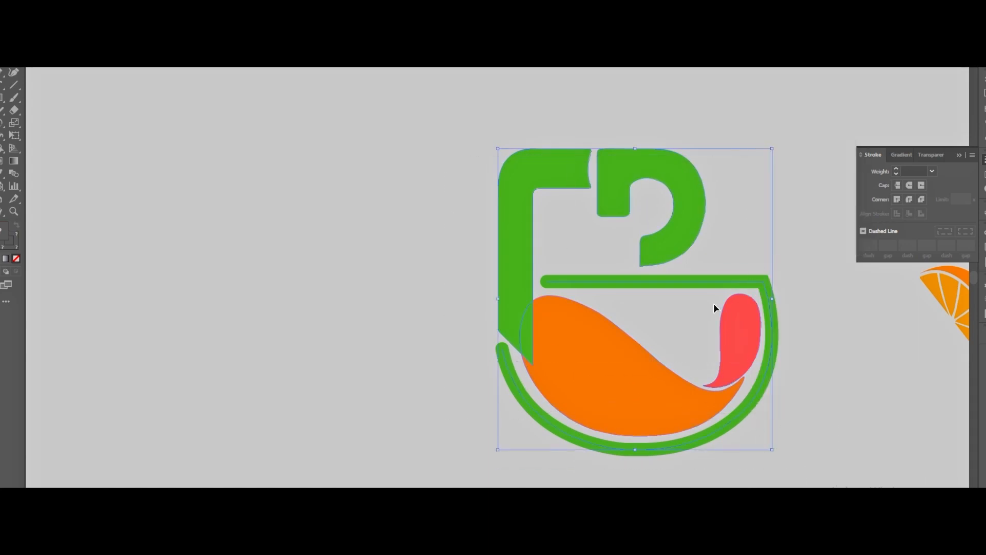
Move the grouped logo left and slightly up, away from the spare orange slice
{"action": "left_click_drag", "start_coordinate": [381, 149], "coordinate": [801, 452]}
{"action": "right_click", "coordinate": [751, 421]}
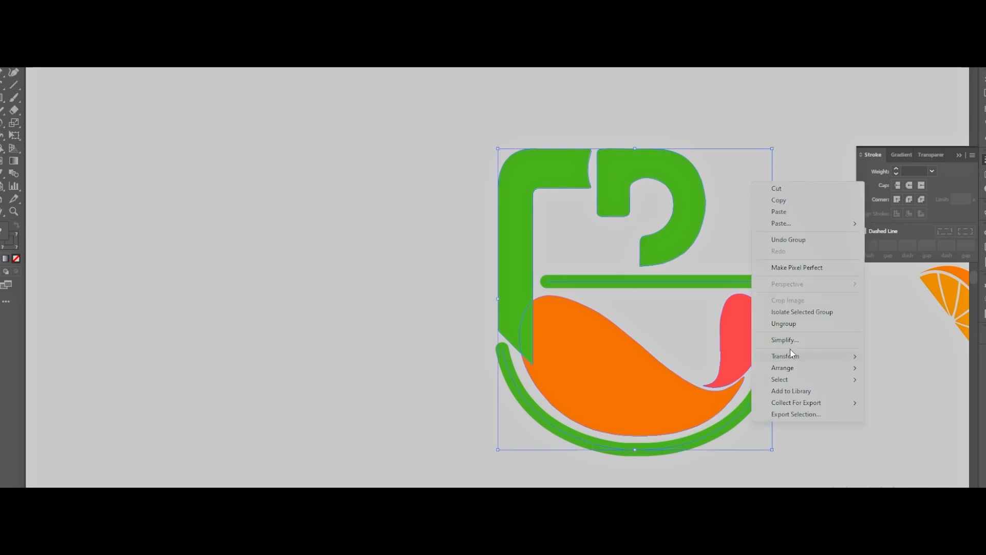
{"action": "left_click", "coordinate": [373, 334]}
{"action": "left_click_drag", "start_coordinate": [675, 415], "coordinate": [402, 362]}
{"action": "left_click", "coordinate": [565, 367]}
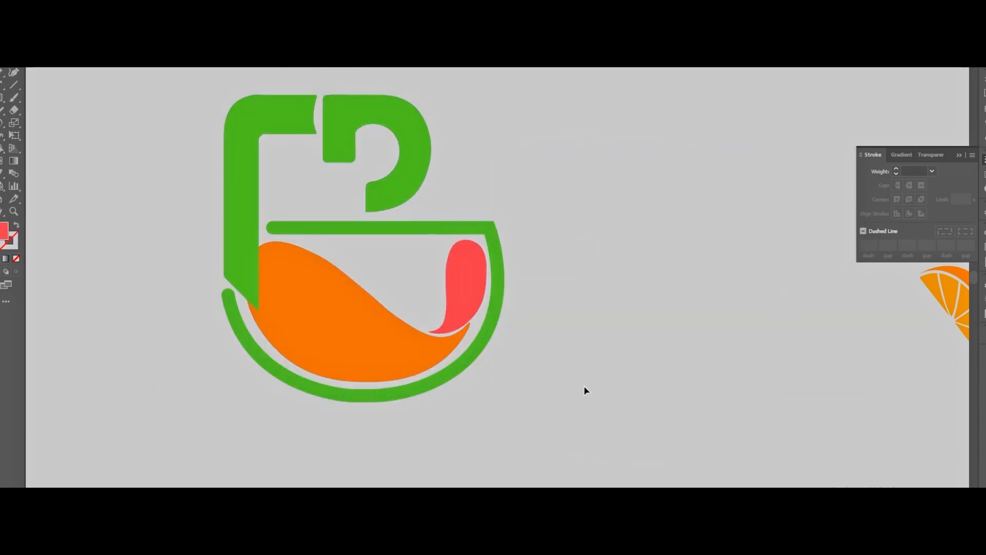
Delete the spare orange slice, the orange droplet and all reference artwork beside the artboard, keeping only the logo
{"action": "scroll", "coordinate": [556, 368], "scroll_direction": "up", "scroll_amount": 8}
{"action": "scroll", "coordinate": [556, 369], "scroll_direction": "down", "scroll_amount": 11}
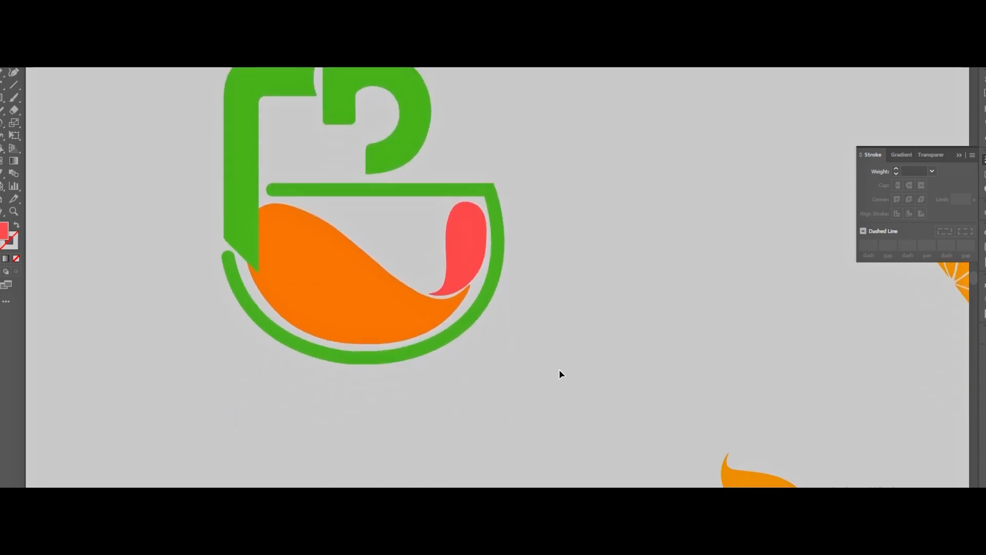
{"action": "scroll", "coordinate": [560, 368], "scroll_direction": "up", "scroll_amount": 2}
{"action": "scroll", "coordinate": [560, 373], "scroll_direction": "up", "scroll_amount": 1}
{"action": "scroll", "coordinate": [810, 482], "scroll_direction": "down", "scroll_amount": 3}
{"action": "scroll", "coordinate": [498, 277], "scroll_direction": "left", "scroll_amount": 20}
{"action": "scroll", "coordinate": [497, 278], "scroll_direction": "right", "scroll_amount": 20}
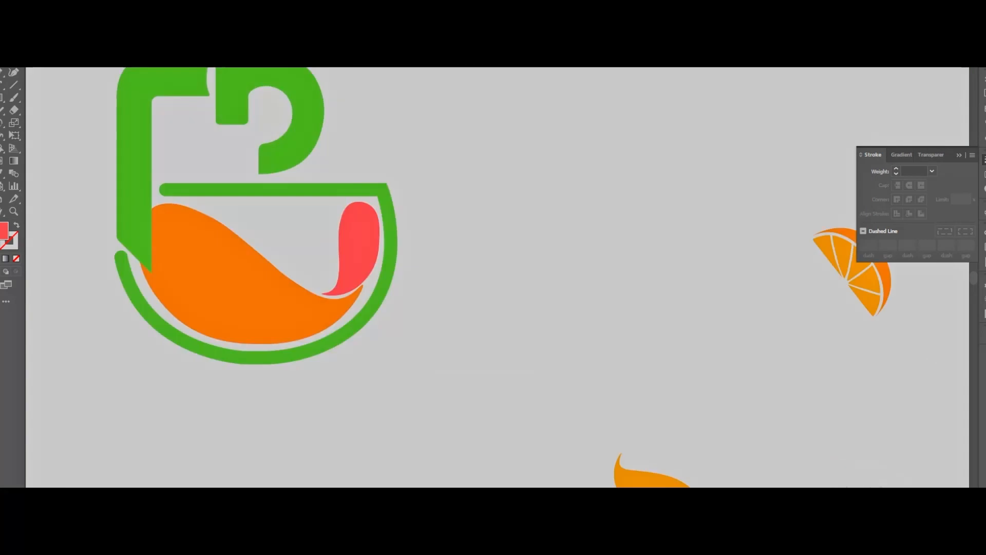
{"action": "key", "text": "ctrl+0"}
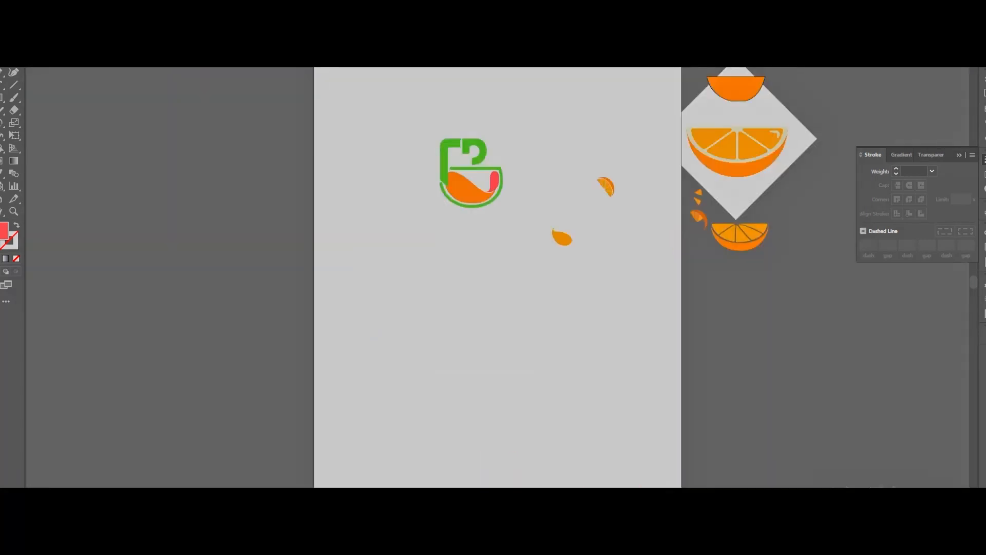
{"action": "left_click_drag", "start_coordinate": [546, 161], "coordinate": [788, 277]}
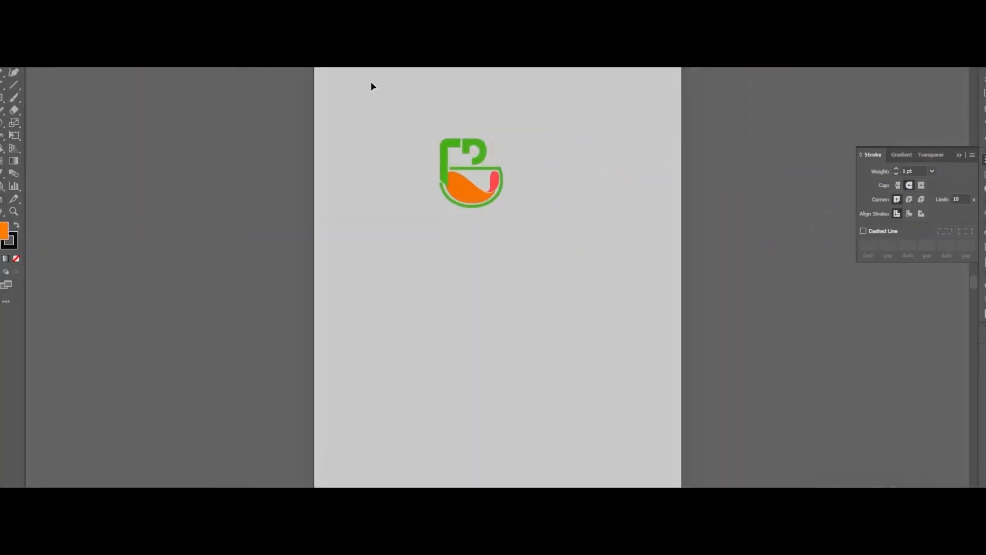
Move the whole logo down and slightly right, toward the horizontal centre of the artboard
{"action": "left_click_drag", "start_coordinate": [372, 86], "coordinate": [558, 252]}
{"action": "left_click_drag", "start_coordinate": [491, 200], "coordinate": [528, 281]}
{"action": "left_click", "coordinate": [572, 366]}
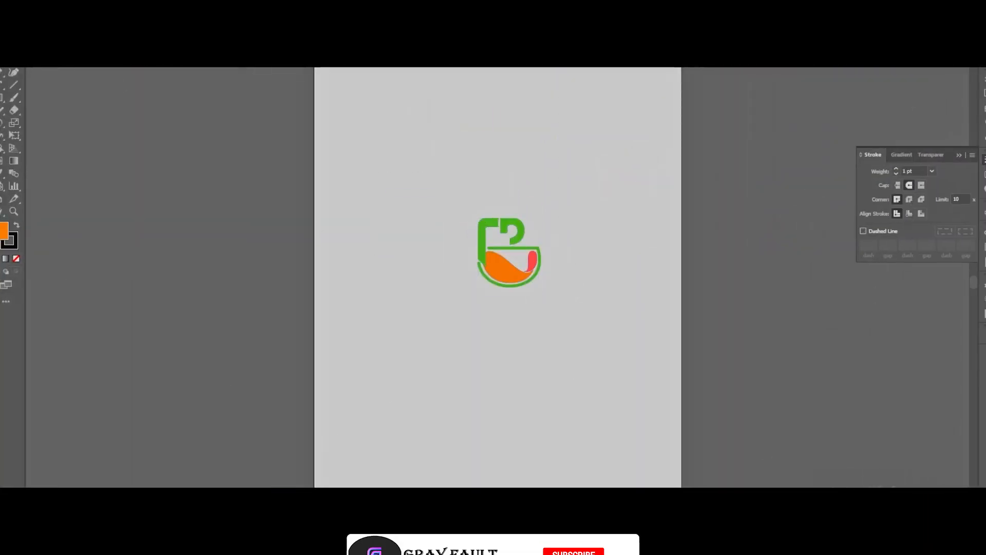
Add a text frame below the logo and replace its placeholder text with "Beyond Eatery"
{"action": "key", "text": "t"}
{"action": "left_click_drag", "start_coordinate": [438, 317], "coordinate": [584, 358]}
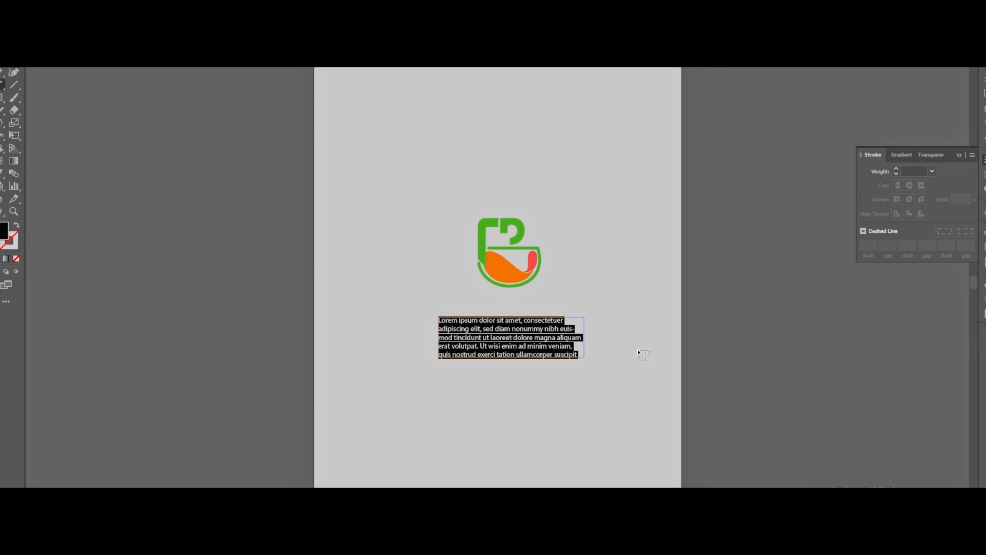
{"action": "key", "text": "BackSpace"}
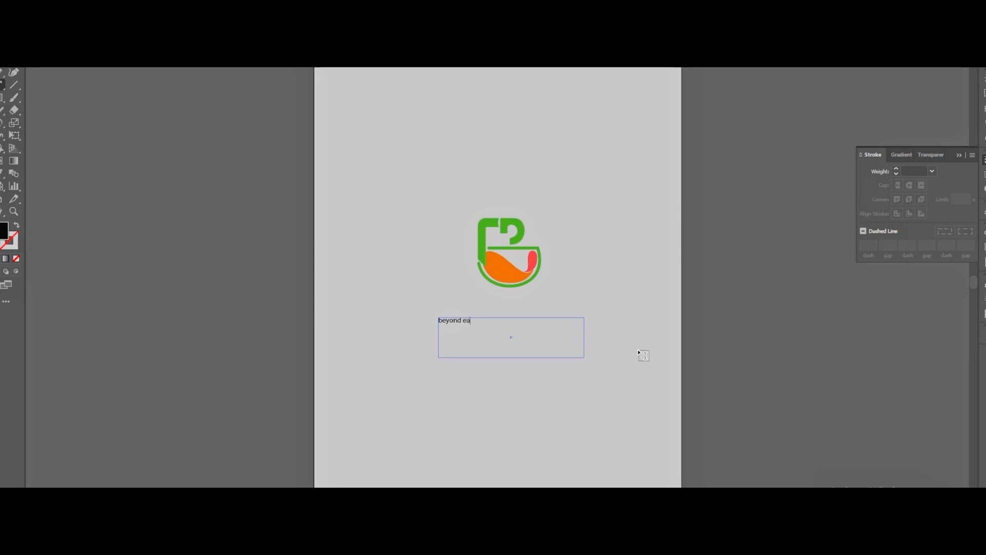
{"action": "type", "text": "er"}
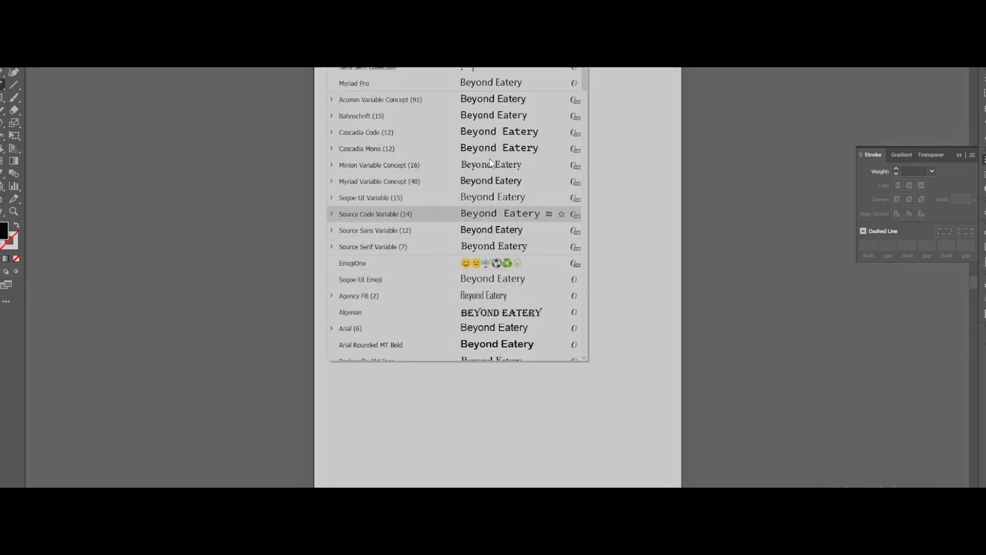
Set the font of the "Beyond Eatery" text to Bauhaus 93
{"action": "scroll", "coordinate": [516, 213], "scroll_direction": "down", "scroll_amount": 4}
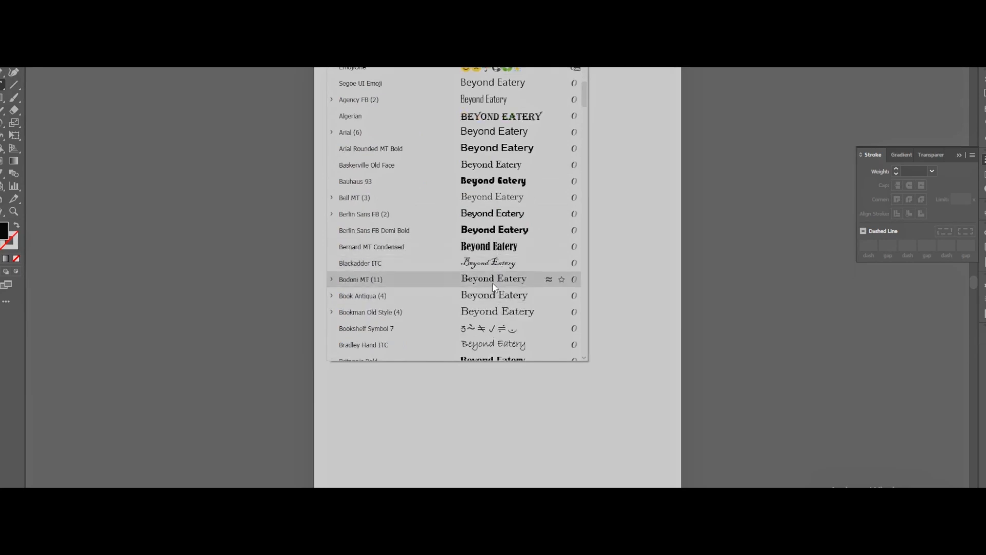
{"action": "scroll", "coordinate": [493, 288], "scroll_direction": "down", "scroll_amount": 1}
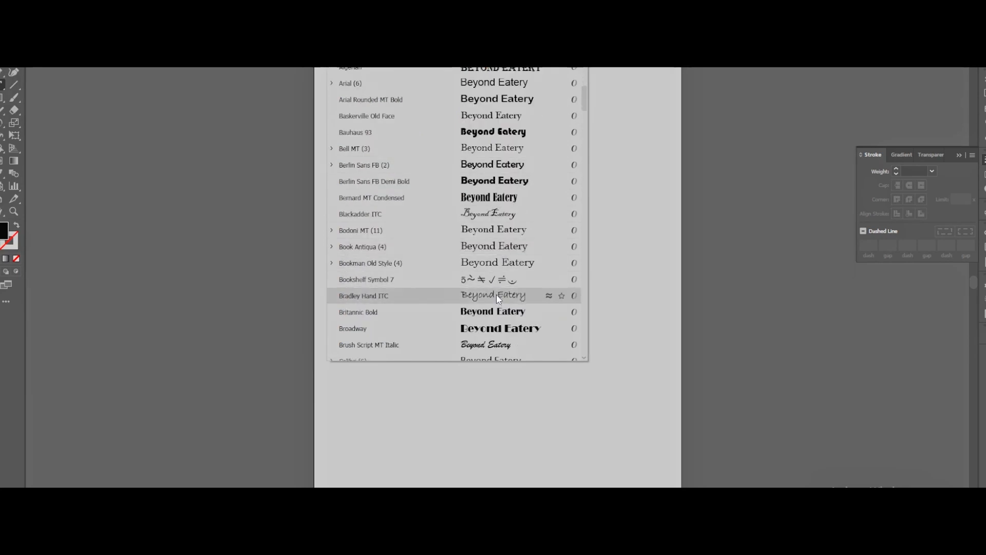
{"action": "left_click", "coordinate": [510, 132]}
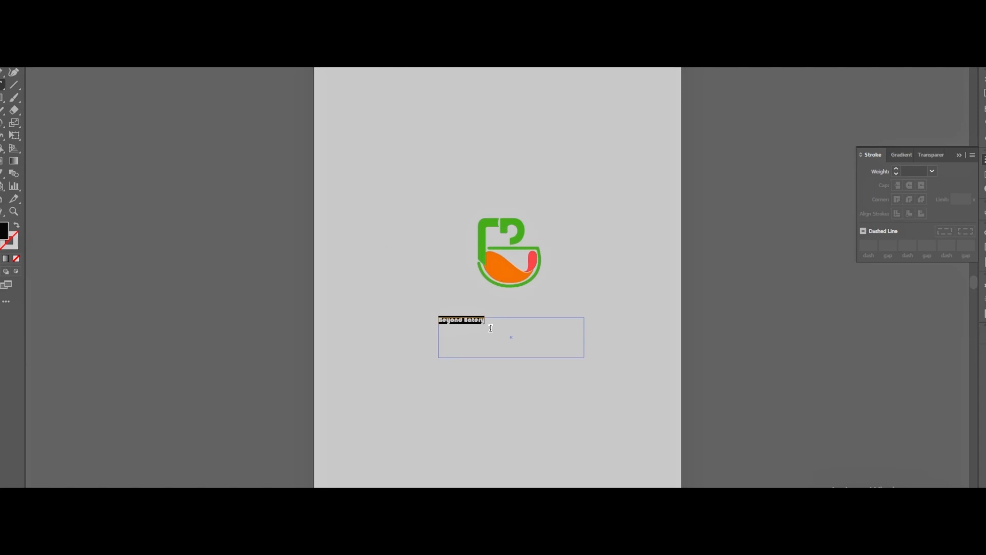
{"action": "left_click", "coordinate": [481, 399]}
{"action": "left_click", "coordinate": [483, 319]}
{"action": "key", "text": "ctrl+a"}
{"action": "left_click", "coordinate": [472, 398]}
{"action": "key", "text": "v"}
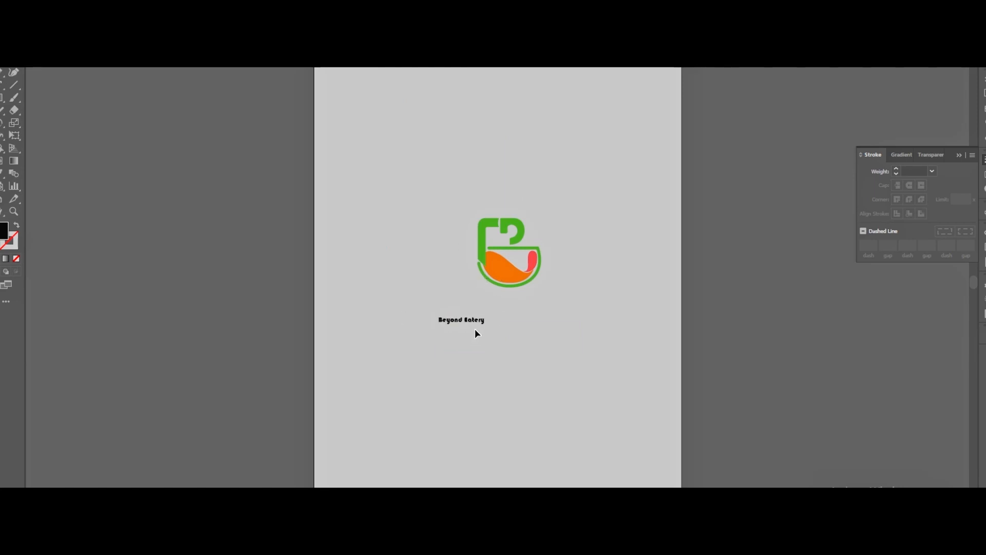
Shrink the "Beyond Eatery" text frame to fit its words and convert it to point type
{"action": "left_click", "coordinate": [479, 320]}
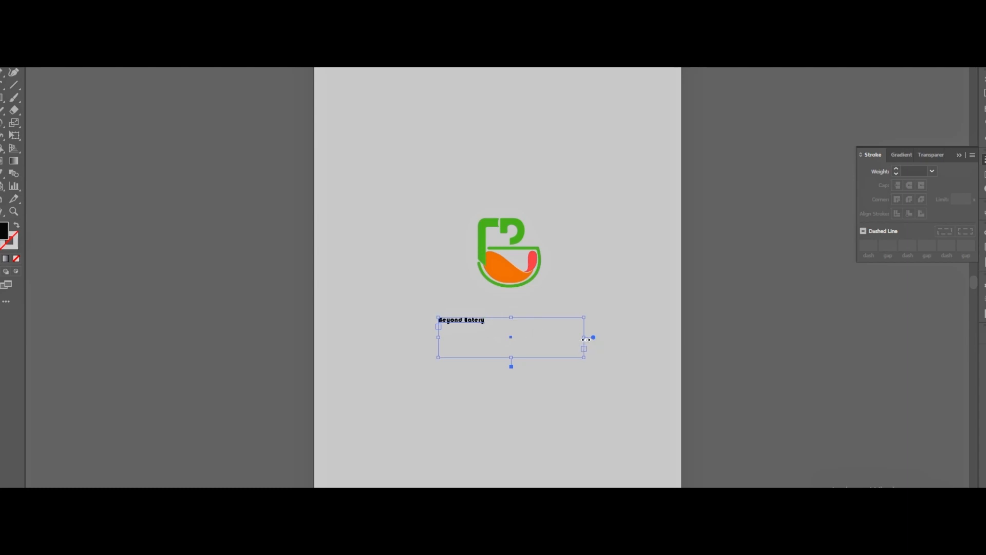
{"action": "left_click_drag", "start_coordinate": [586, 339], "coordinate": [473, 324]}
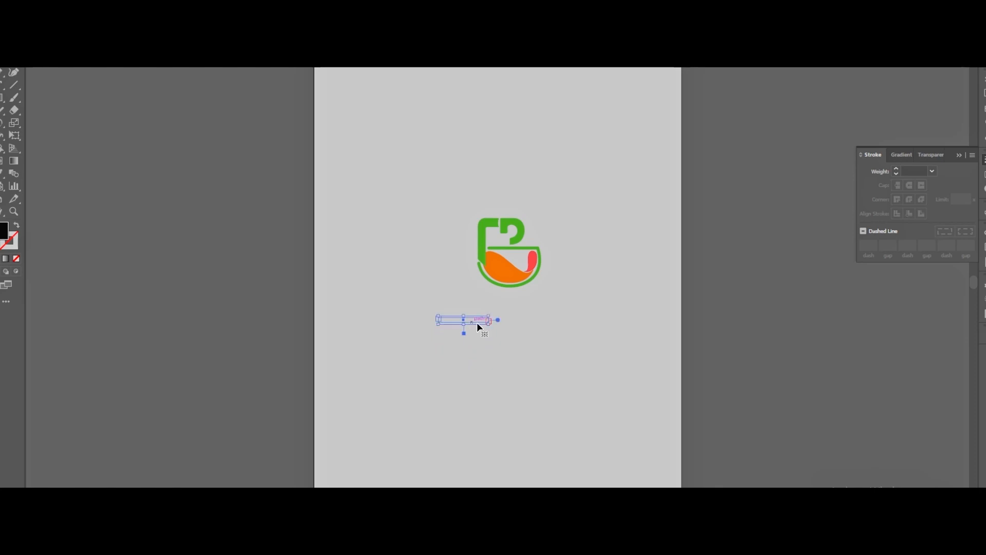
{"action": "mouse_move", "coordinate": [495, 319]}
{"action": "left_mouse_down"}
{"action": "mouse_move", "coordinate": [525, 301]}
{"action": "mouse_move", "coordinate": [489, 292]}
{"action": "mouse_move", "coordinate": [485, 318]}
{"action": "left_mouse_up"}
{"action": "double_click", "coordinate": [498, 313]}
Enlarge the "Beyond Eatery" text, stretch it taller and centre it directly beneath the bowl
{"action": "left_click_drag", "start_coordinate": [465, 311], "coordinate": [523, 304]}
{"action": "left_click", "coordinate": [495, 342]}
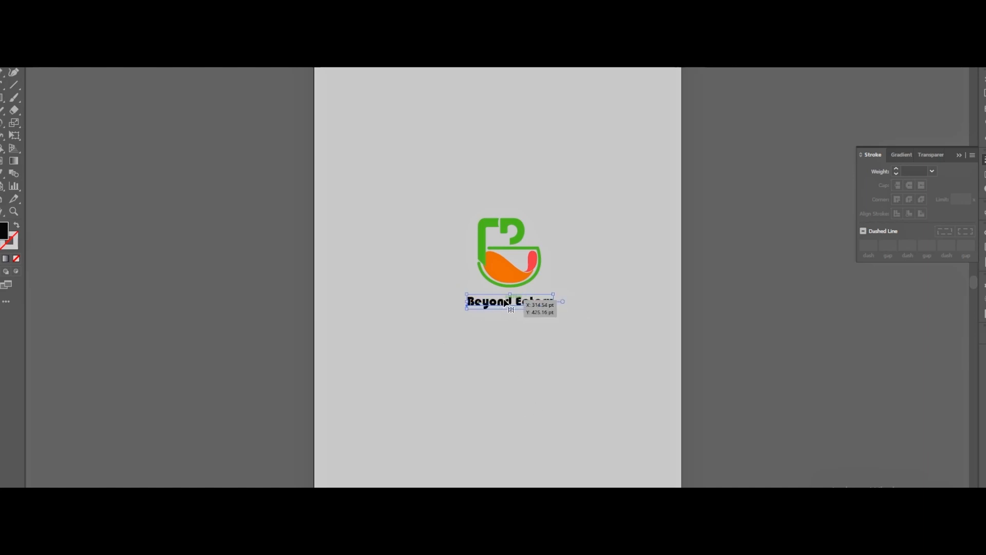
{"action": "left_click_drag", "start_coordinate": [466, 295], "coordinate": [522, 303]}
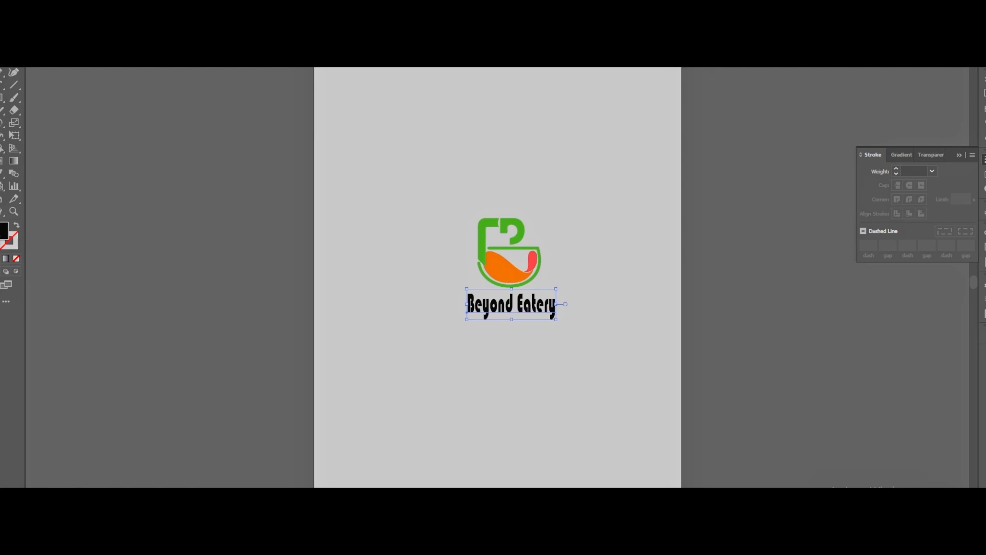
{"action": "right_click", "coordinate": [197, 329]}
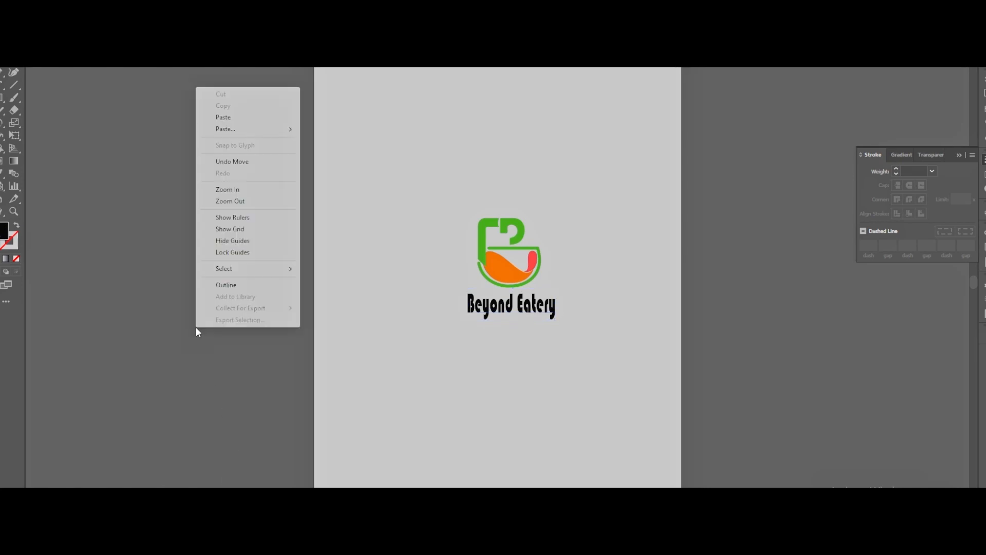
{"action": "left_click", "coordinate": [135, 357]}
Try to recolour the "Beyond Eatery" caption by picking a printable bright blue as the fill colour without selecting the text
{"action": "double_click", "coordinate": [4, 233]}
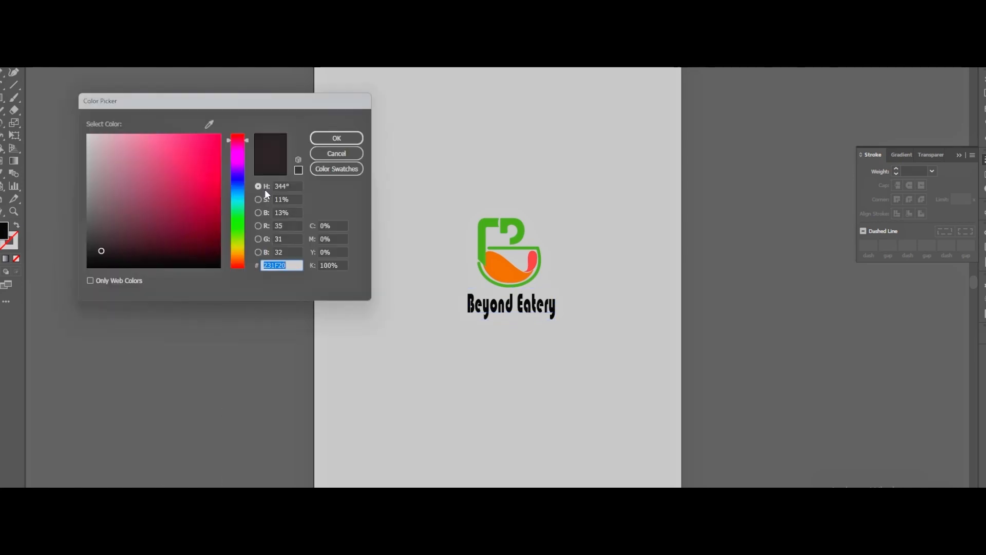
{"action": "left_click_drag", "start_coordinate": [238, 195], "coordinate": [239, 184]}
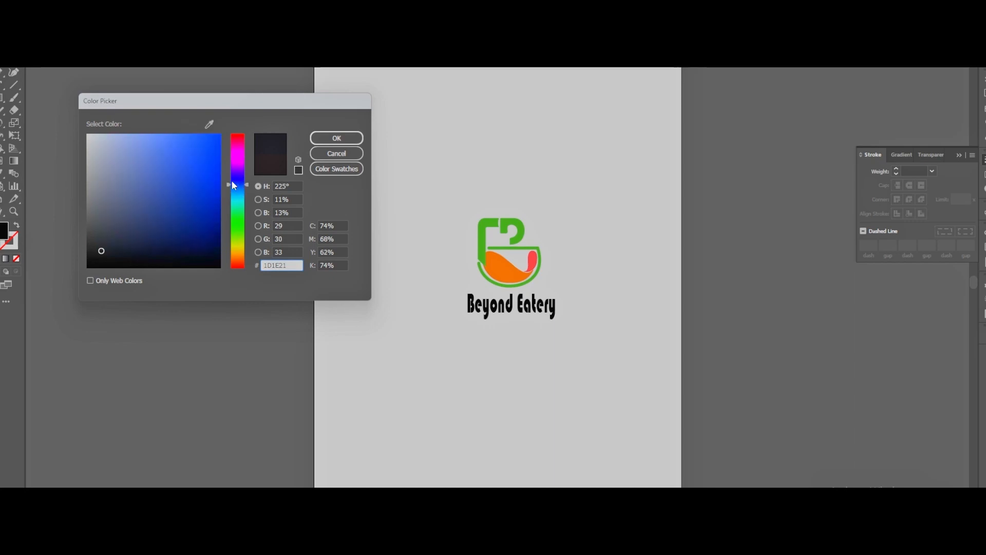
{"action": "left_click_drag", "start_coordinate": [202, 144], "coordinate": [200, 140]}
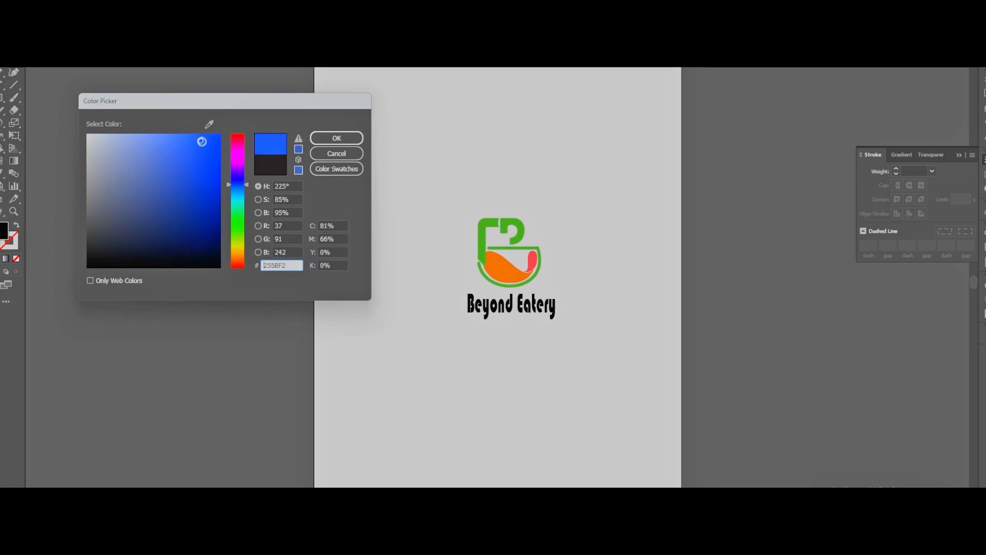
{"action": "left_click", "coordinate": [298, 150]}
{"action": "left_click", "coordinate": [337, 138]}
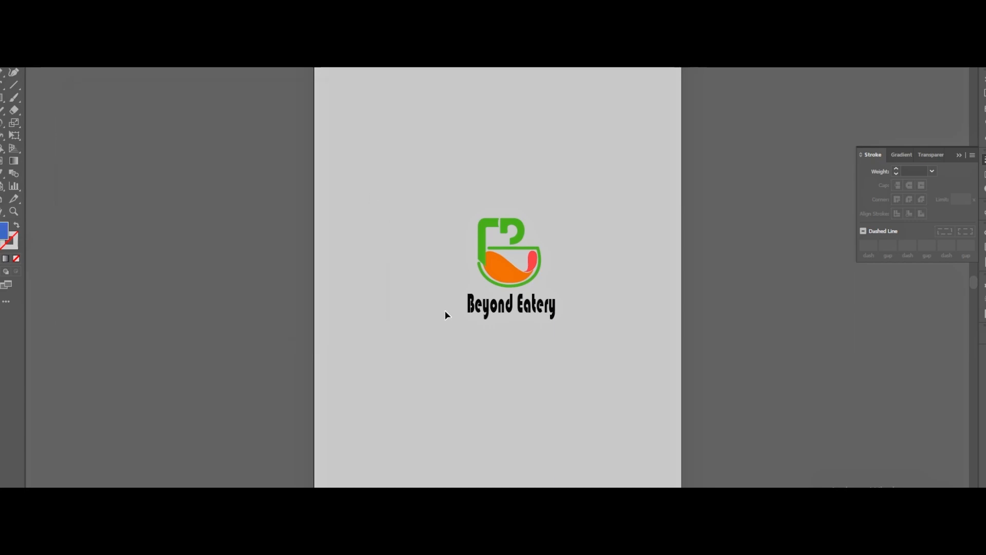
Fill the "Beyond Eatery" text beneath the bowl with blue, hex 3366FF, and leave the finished logo deselected
{"action": "left_click", "coordinate": [485, 309]}
{"action": "double_click", "coordinate": [3, 232]}
{"action": "left_click", "coordinate": [239, 188]}
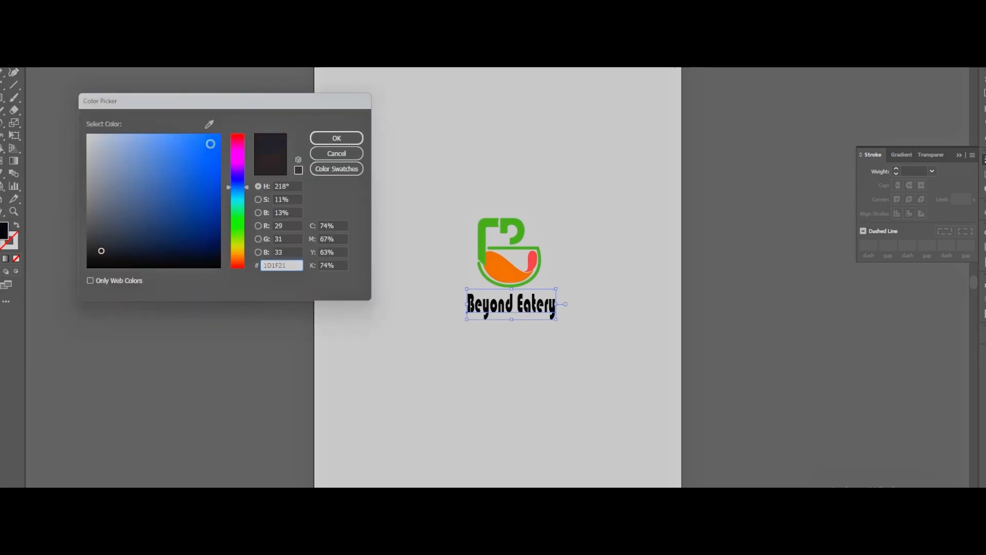
{"action": "left_click", "coordinate": [207, 141]}
{"action": "left_click", "coordinate": [298, 150]}
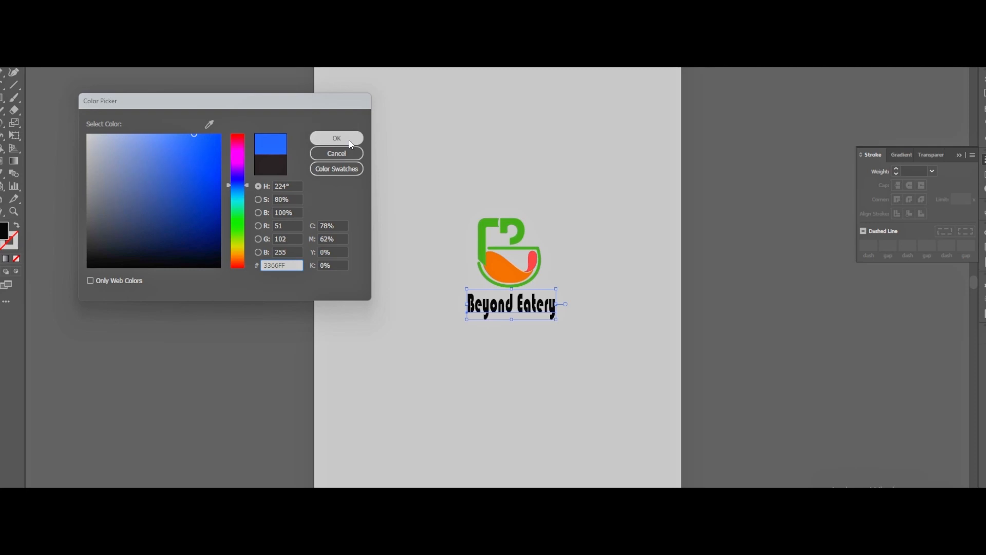
{"action": "left_click", "coordinate": [336, 139]}
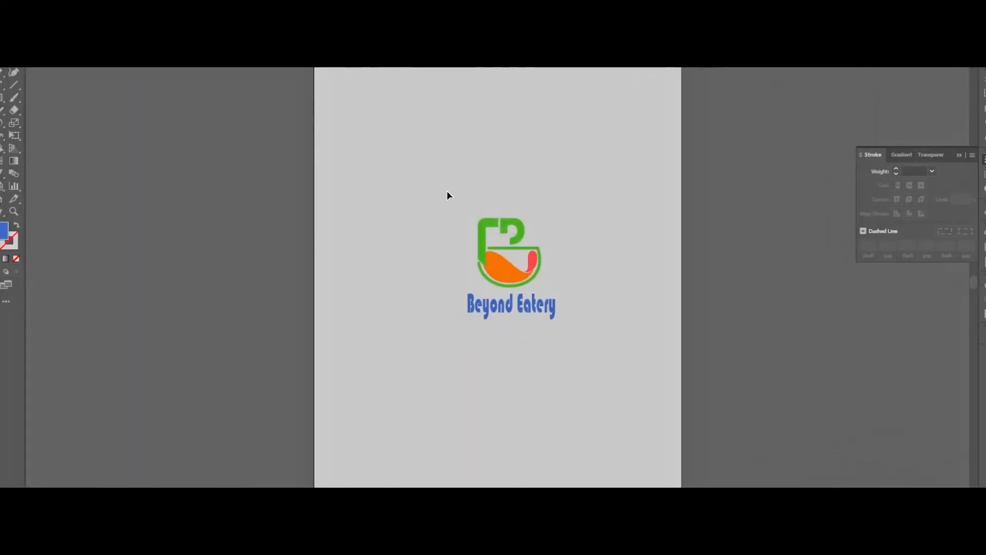
{"action": "left_click_drag", "start_coordinate": [446, 190], "coordinate": [591, 398]}
{"action": "left_click", "coordinate": [638, 330]}
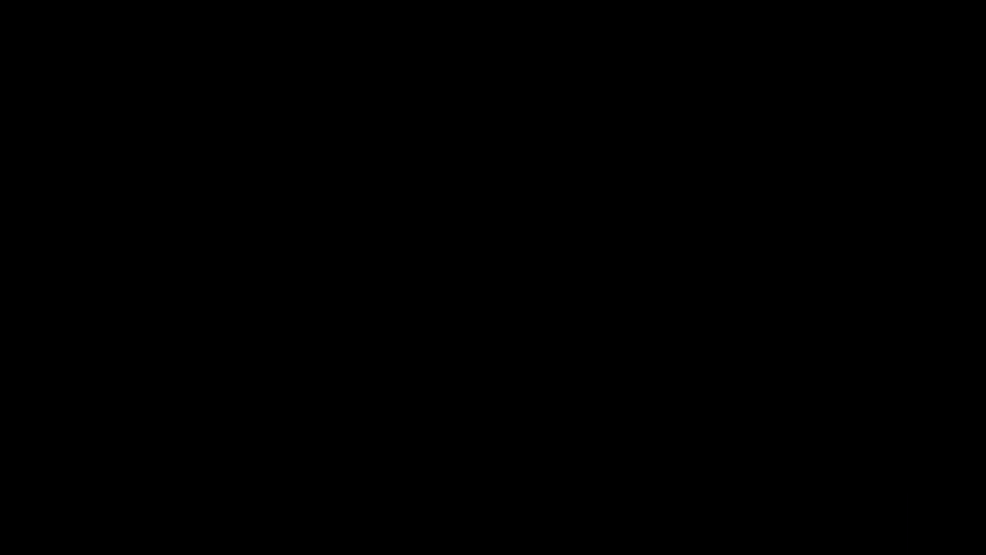